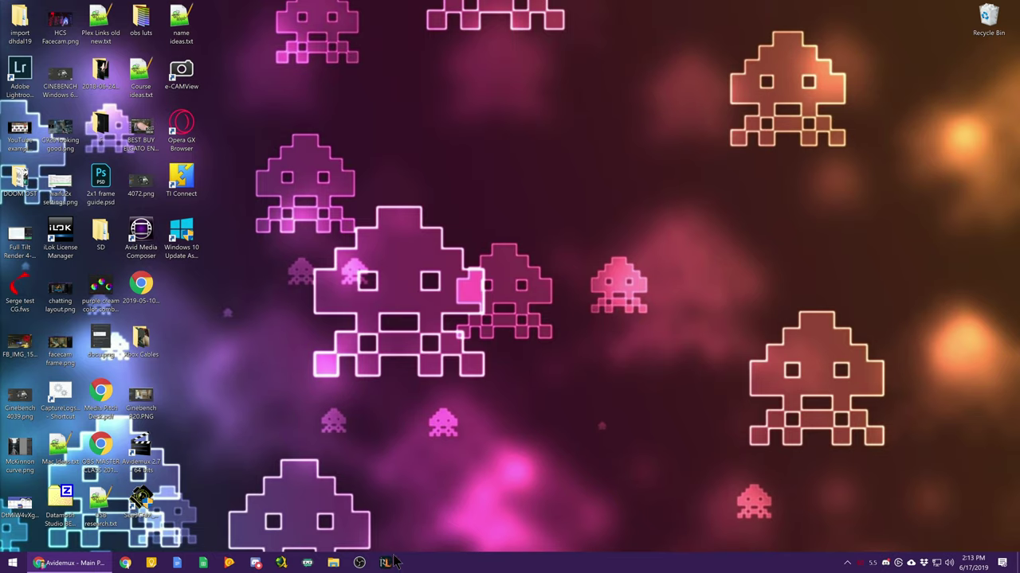
# Open the BATTALION 1944 folder under Game Vault on the \\192.168.1.127\edit2 share.
pyautogui.click(335, 563)
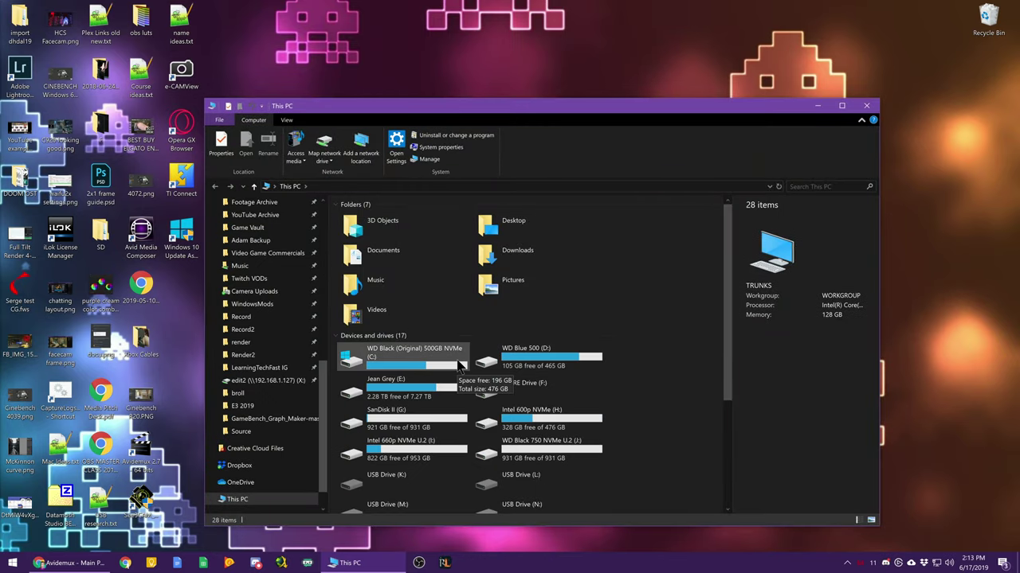
pyautogui.click(246, 230)
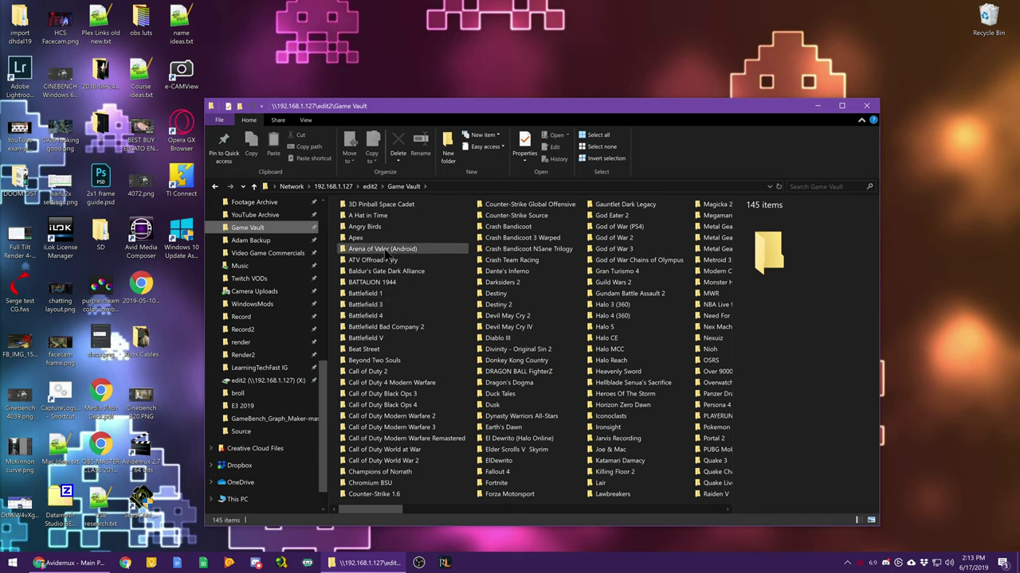
pyautogui.click(374, 283)
pyautogui.doubleClick(375, 284)
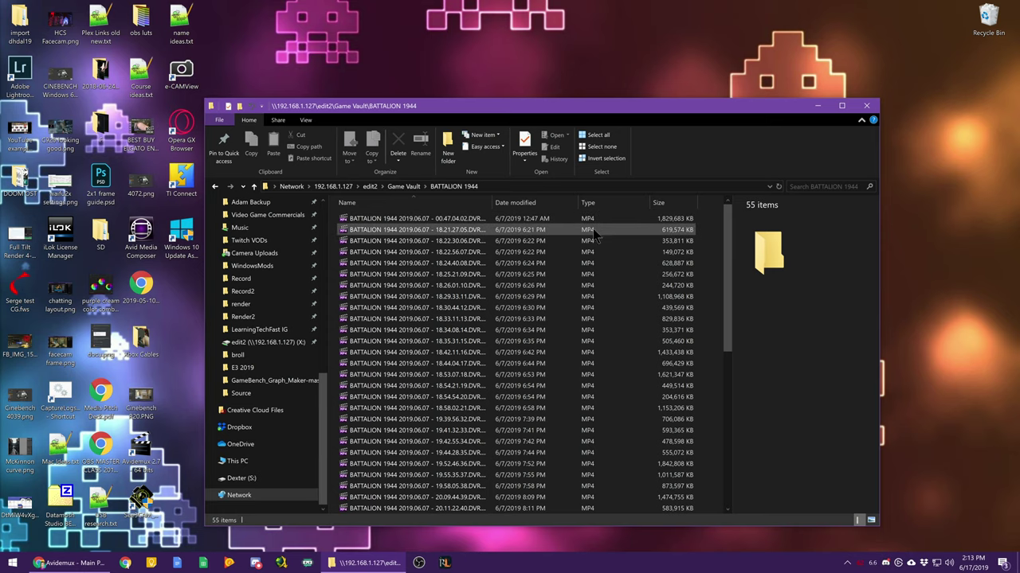
# Check the Avidemux homepage and widen the Name column so recording names show in full.
pyautogui.click(69, 563)
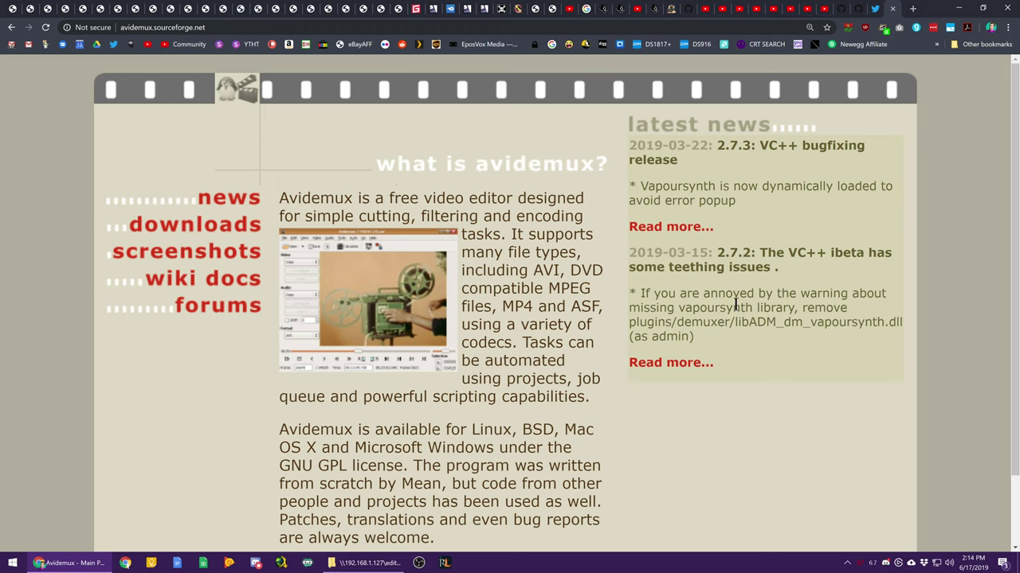
pyautogui.click(959, 8)
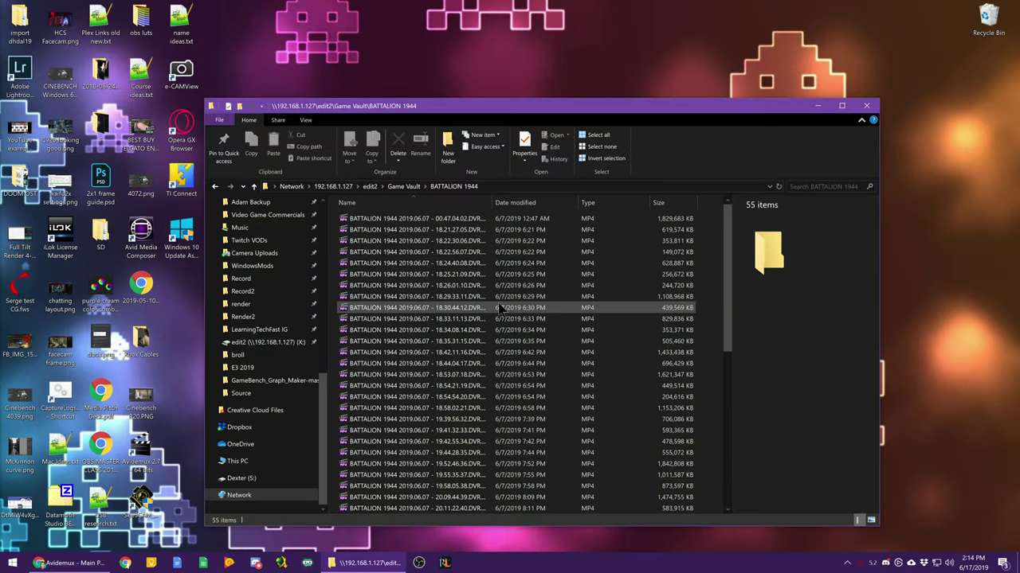
pyautogui.moveTo(497, 206); pyautogui.dragTo(524, 200)
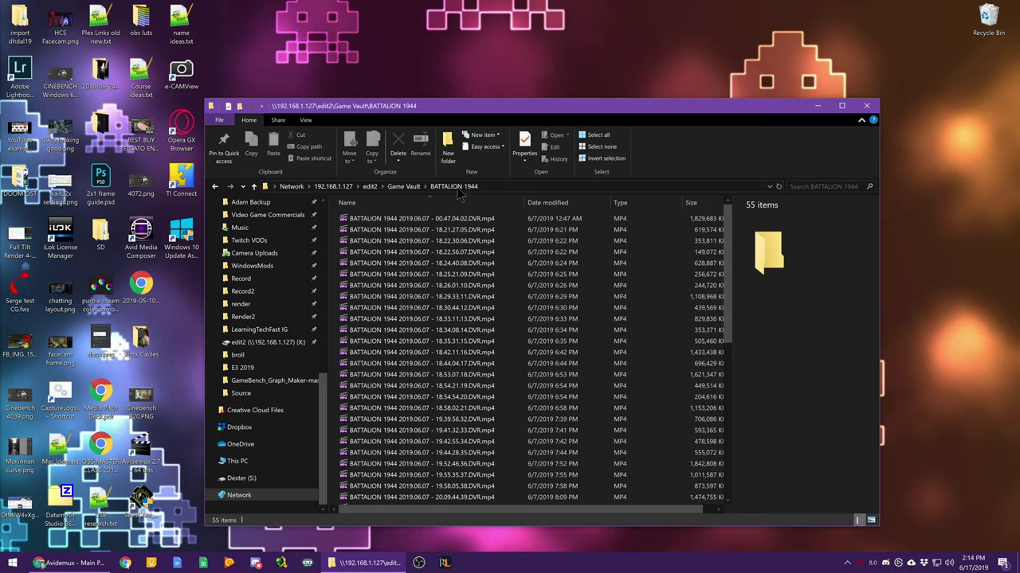
pyautogui.click(76, 563)
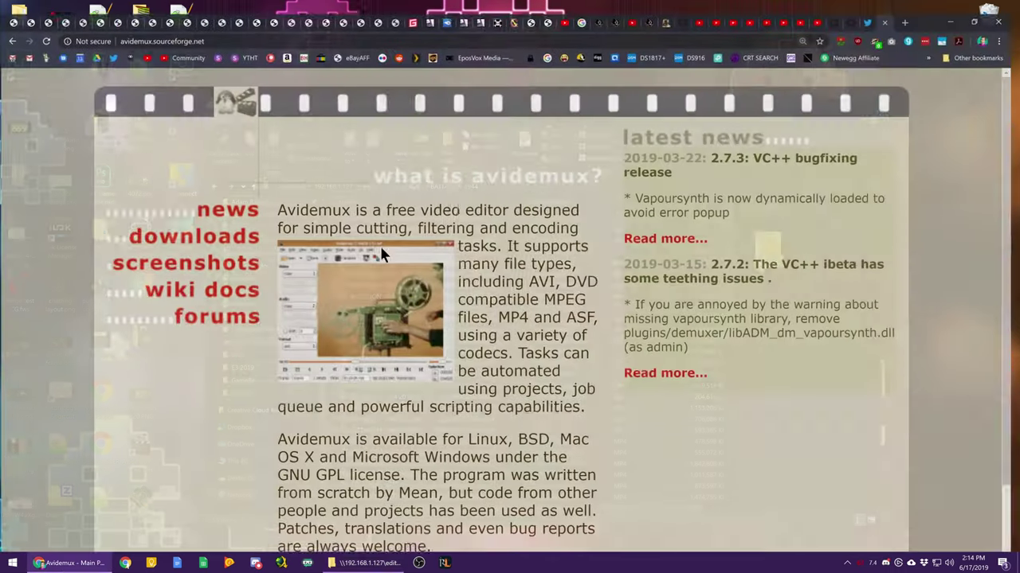
# Launch Avidemux 2.7 by searching 'avi' in Start, and position its window beside the recordings folder.
pyautogui.click(32, 564)
pyautogui.click(13, 563)
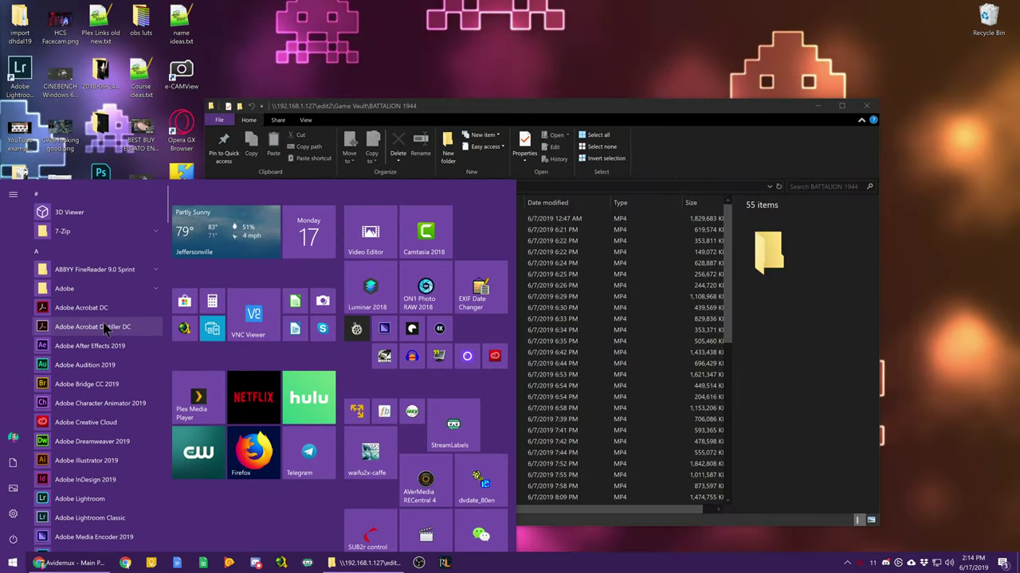
pyautogui.write('avi')
pyautogui.press('Return')
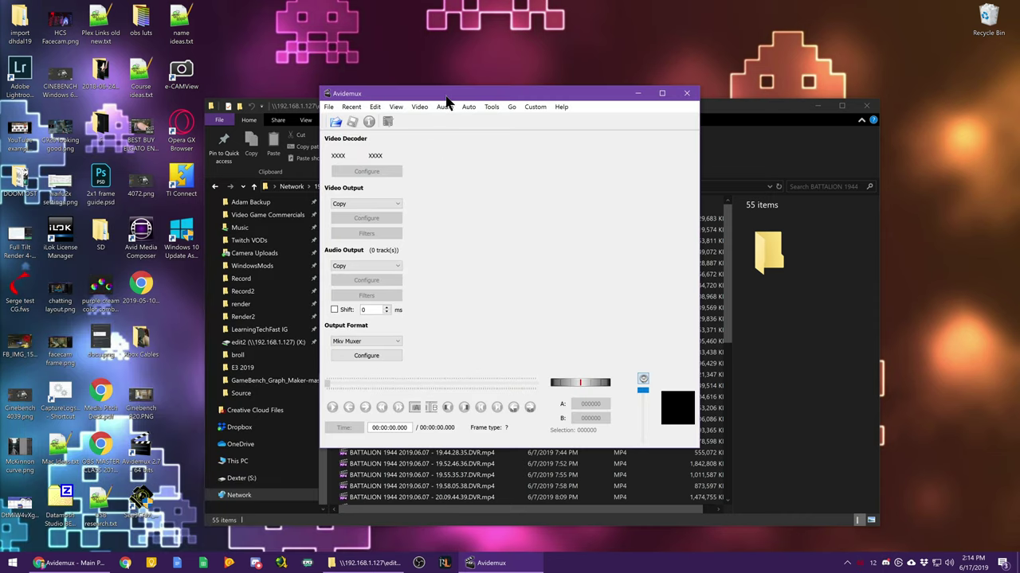
pyautogui.moveTo(446, 98); pyautogui.dragTo(405, 118)
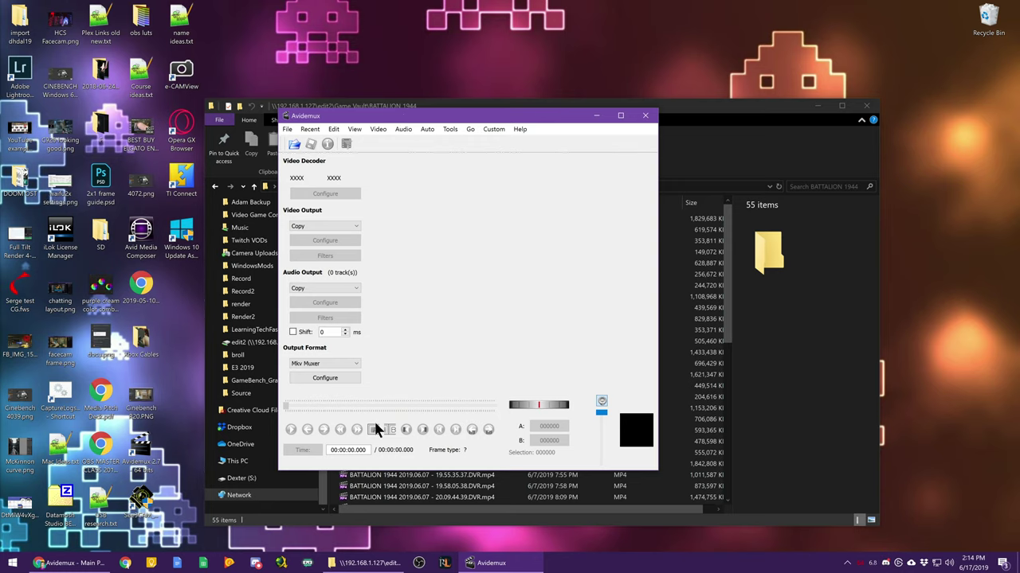
pyautogui.moveTo(393, 118); pyautogui.dragTo(494, 72)
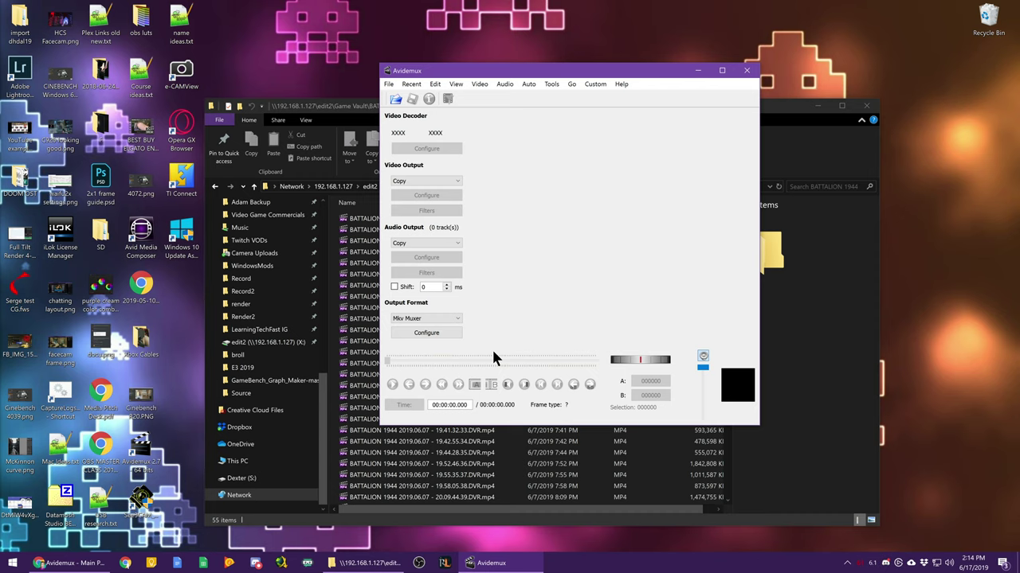
# Arrange the recordings folder beside Avidemux and compare the lengths and sizes of the late June 11 recordings.
pyautogui.hotkey('alt', 'Tab')
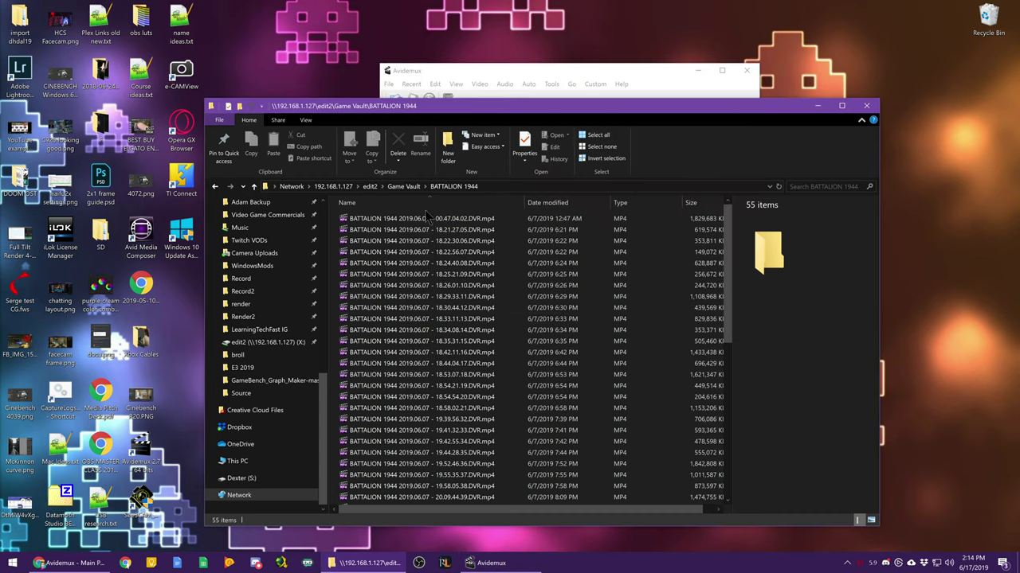
pyautogui.scroll(-9, 478, 335)
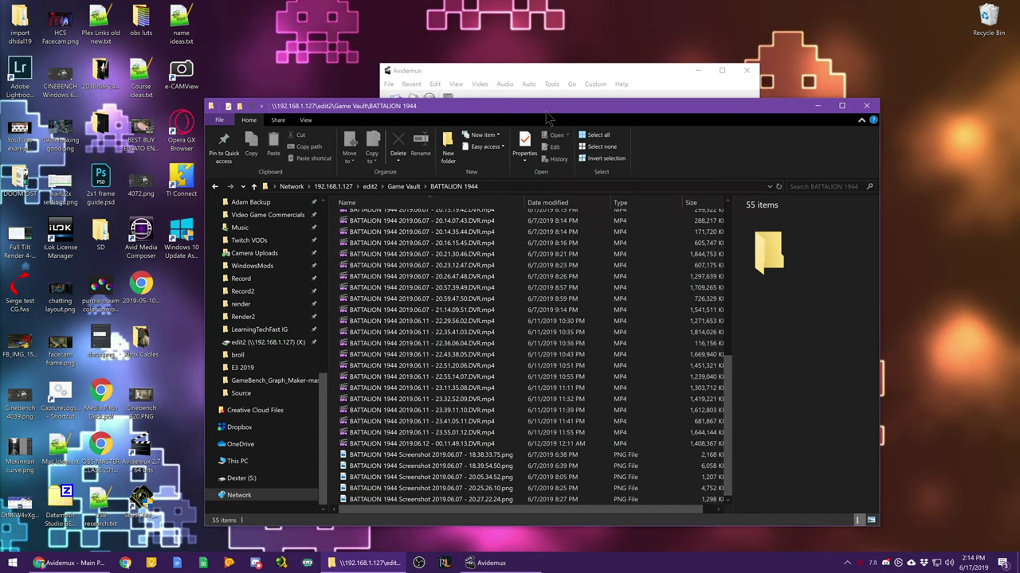
pyautogui.moveTo(548, 116); pyautogui.dragTo(355, 132)
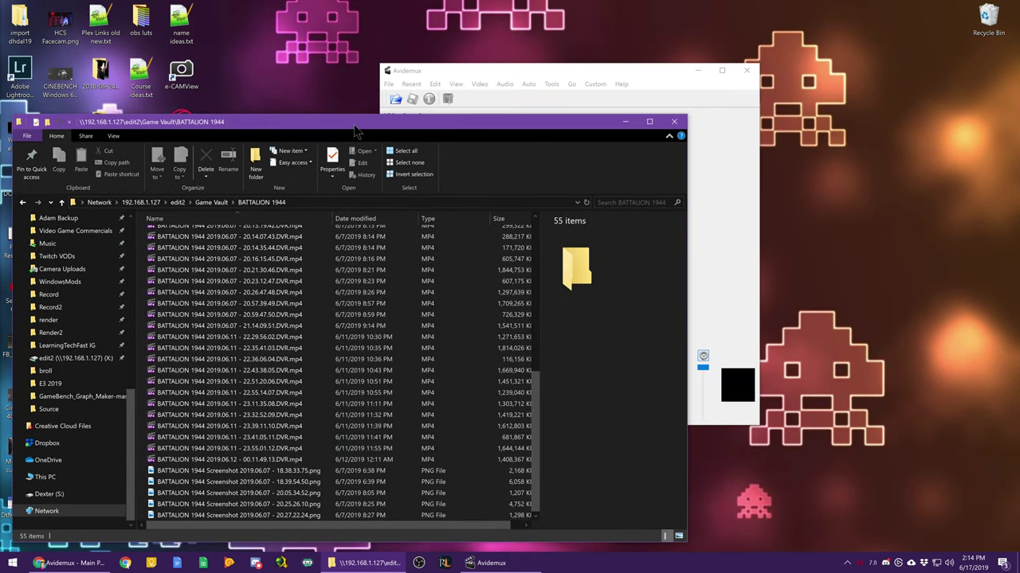
pyautogui.click(256, 440)
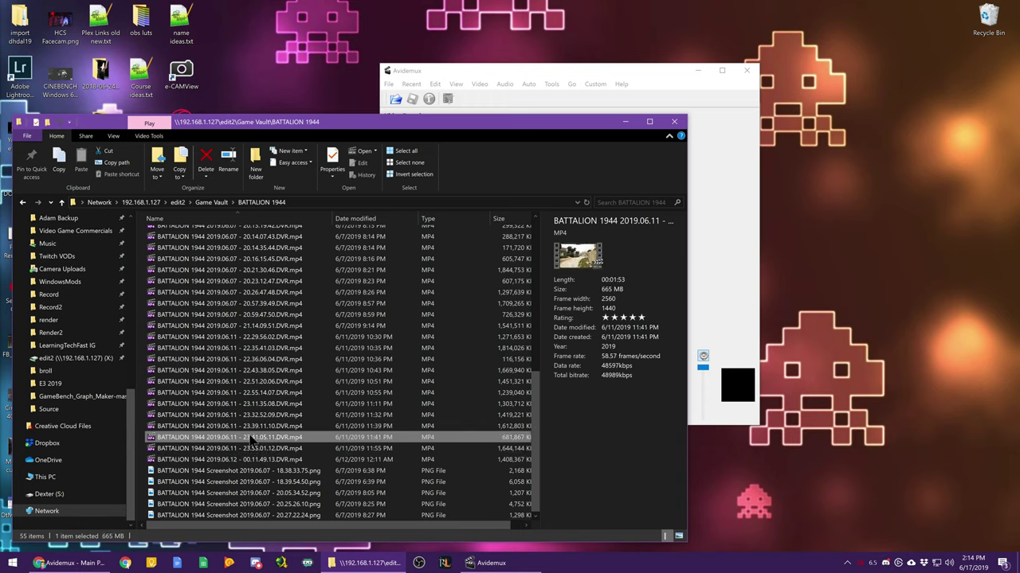
pyautogui.click(250, 428)
pyautogui.click(252, 417)
pyautogui.click(253, 406)
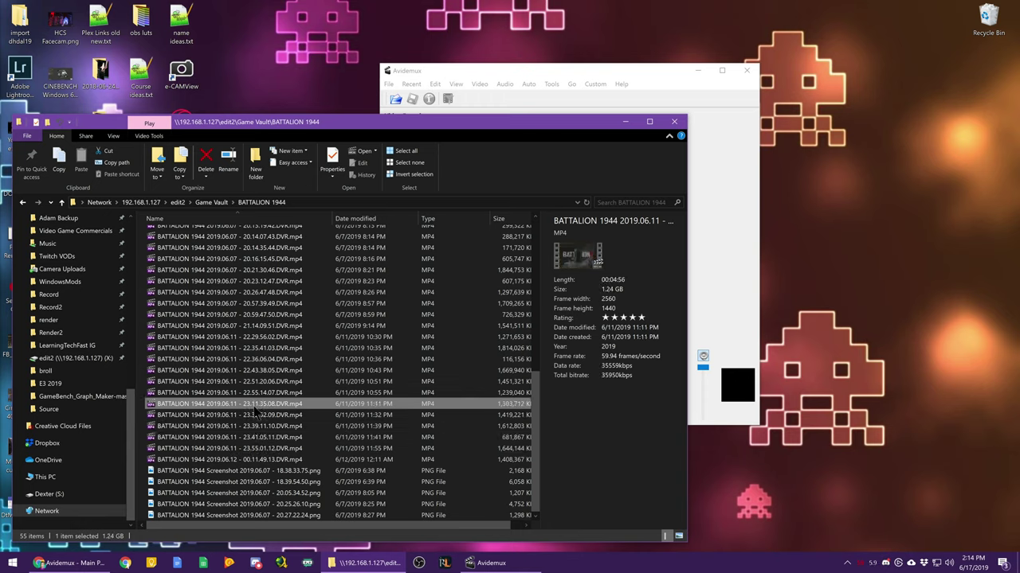
pyautogui.click(256, 395)
pyautogui.click(256, 384)
pyautogui.click(254, 373)
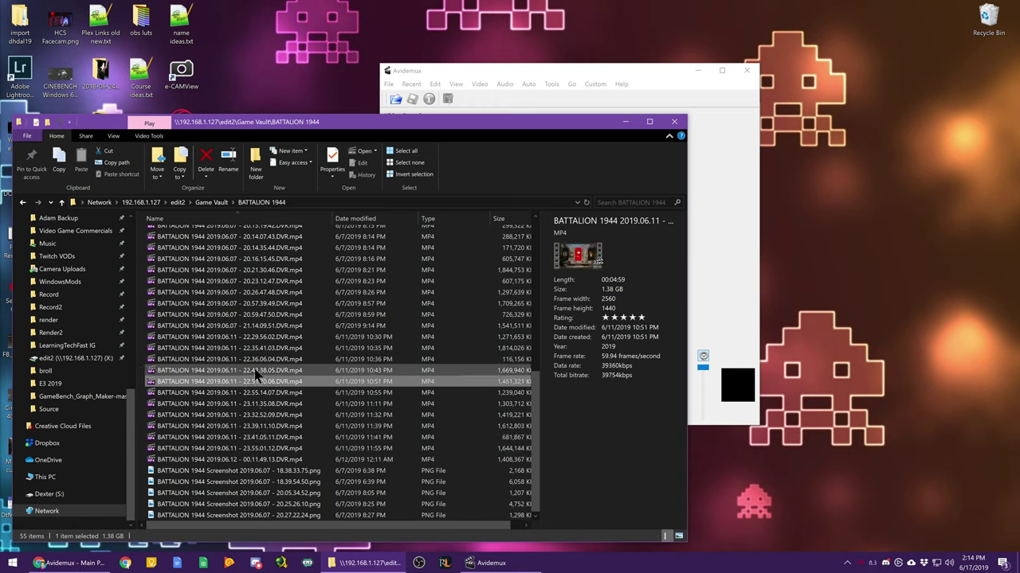
# Load the 113 MB 22.36.06.04 DVR recording into Avidemux by dropping it onto the window.
pyautogui.click(243, 361)
pyautogui.moveTo(239, 366); pyautogui.dragTo(695, 139)
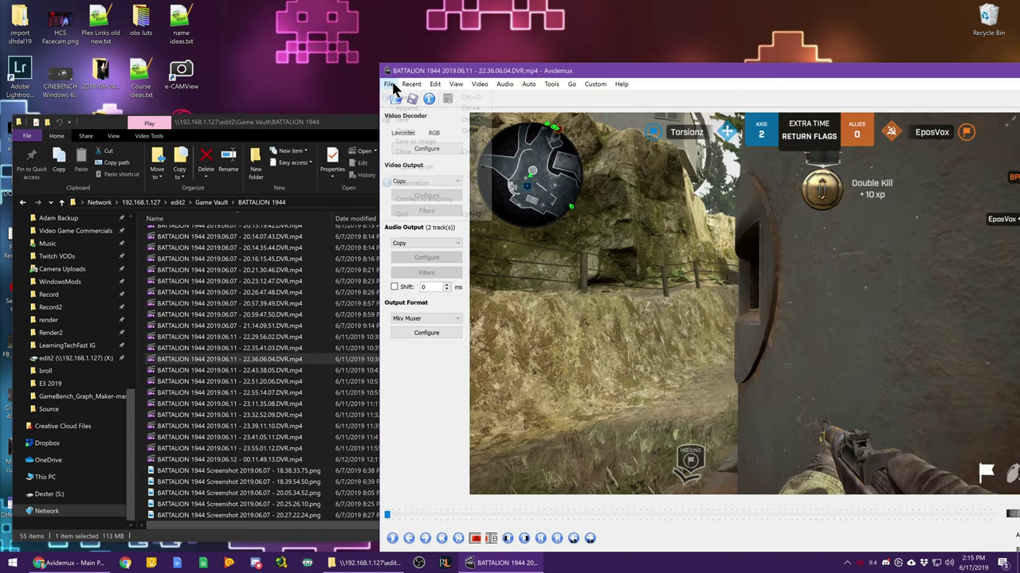
pyautogui.click(389, 84)
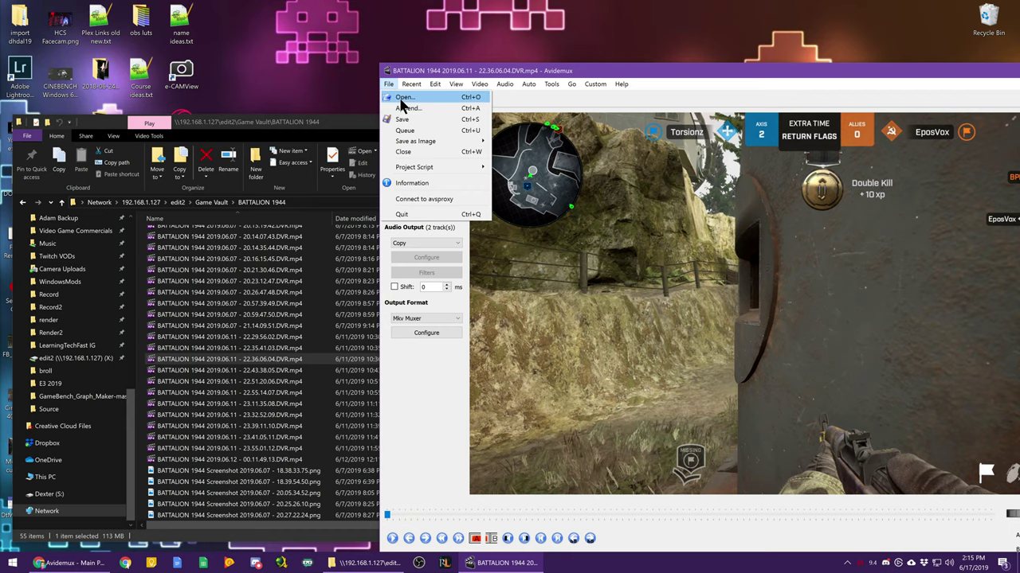
# Enlarge the Avidemux view and set Output Format to MP4 Muxer, opening its 16:9 settings.
pyautogui.click(551, 85)
pyautogui.moveTo(535, 68); pyautogui.dragTo(305, 30)
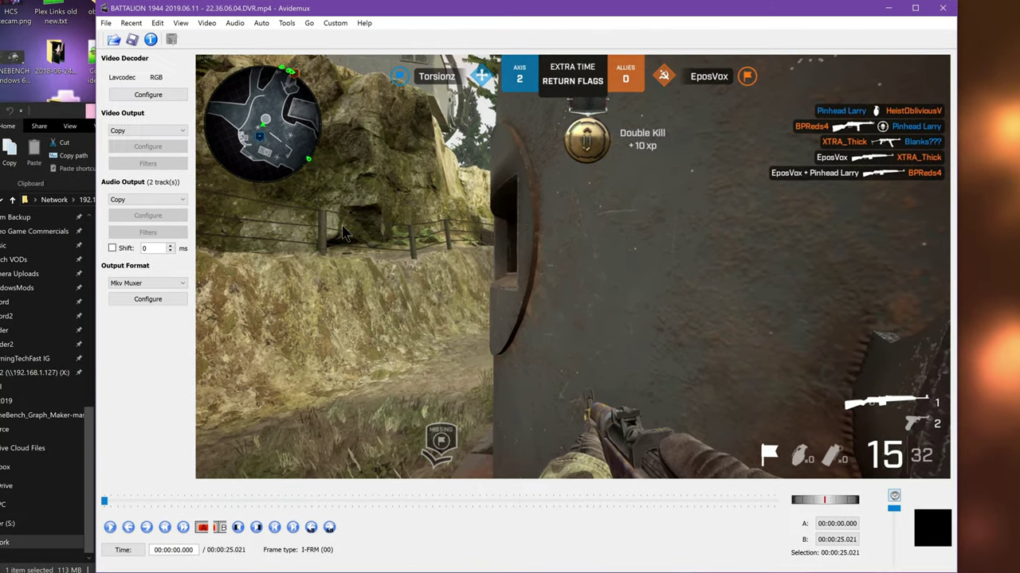
pyautogui.click(157, 283)
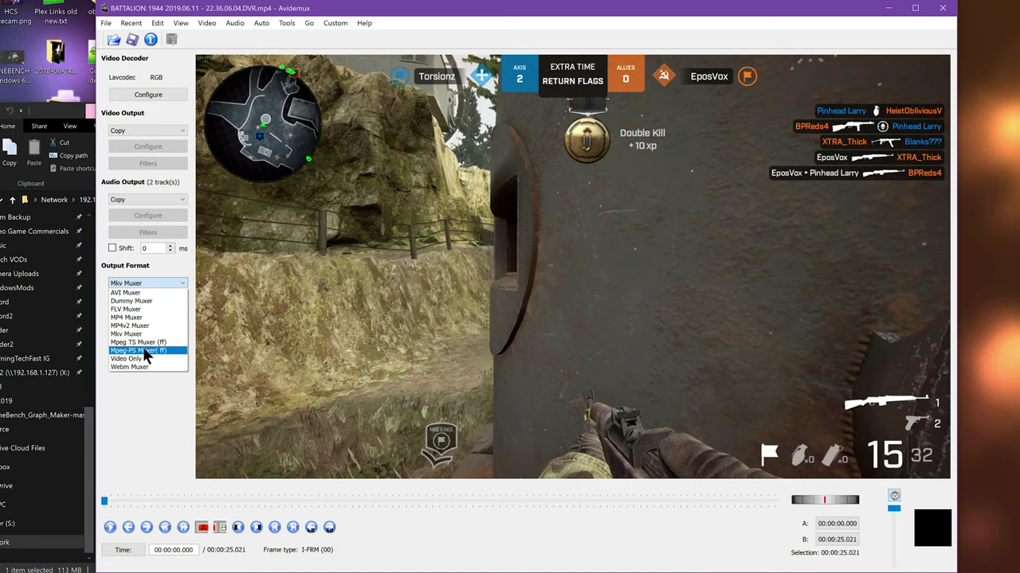
pyautogui.click(118, 396)
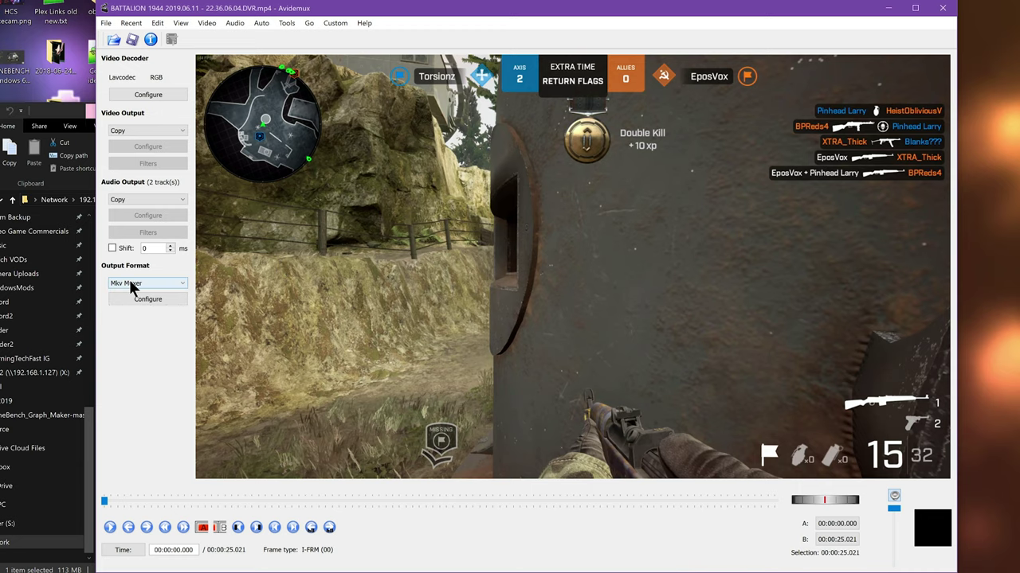
pyautogui.click(132, 284)
pyautogui.click(141, 317)
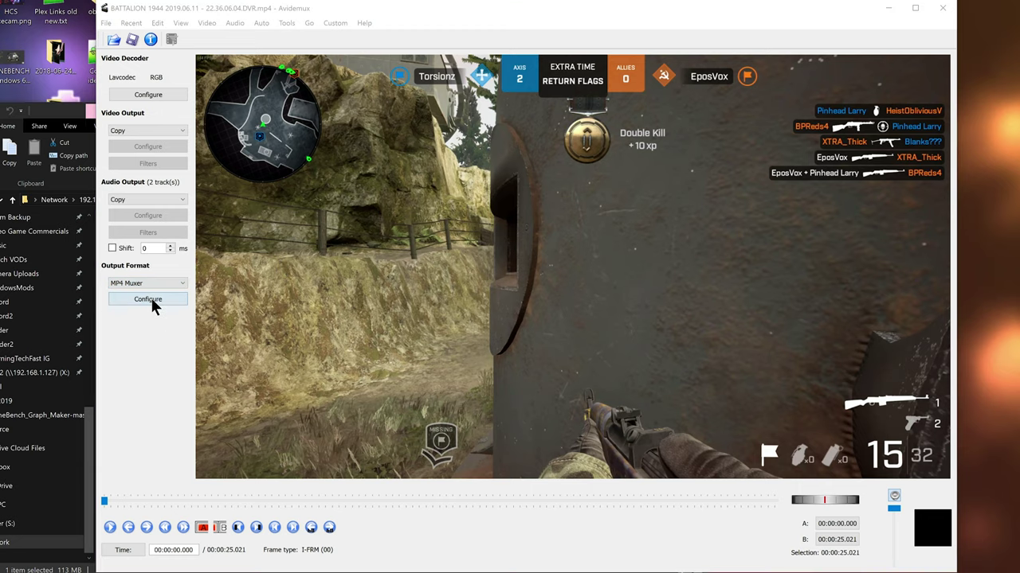
pyautogui.click(150, 297)
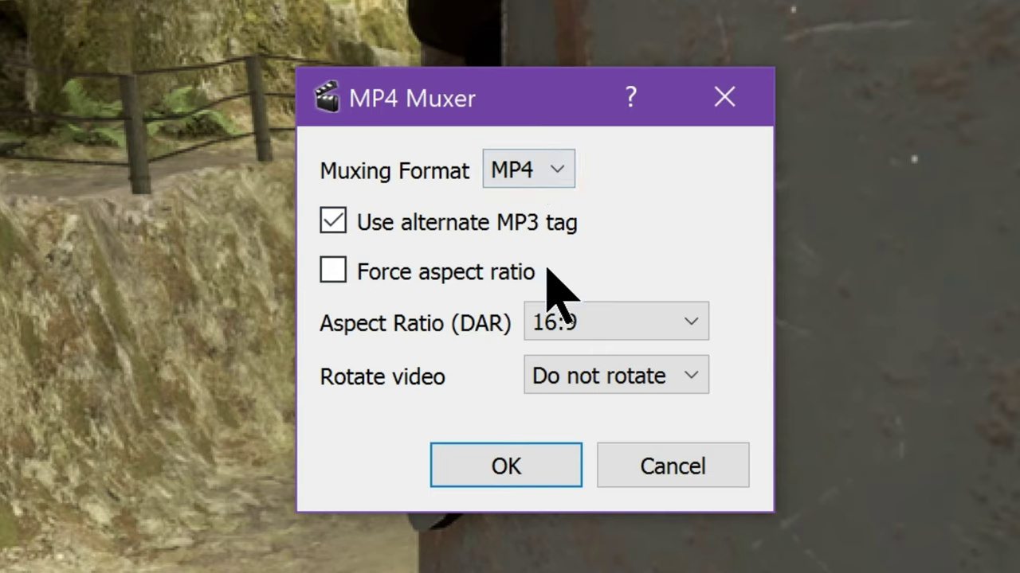
pyautogui.click(568, 321)
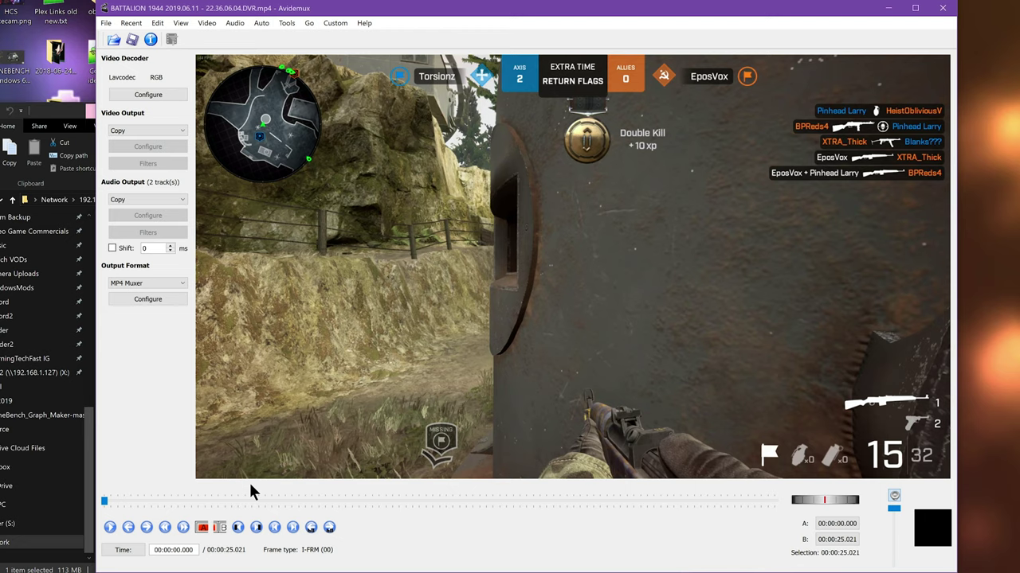
# Scrub forward from 0.5 s and set end marker B at 00:00:11.509.
pyautogui.click(130, 503)
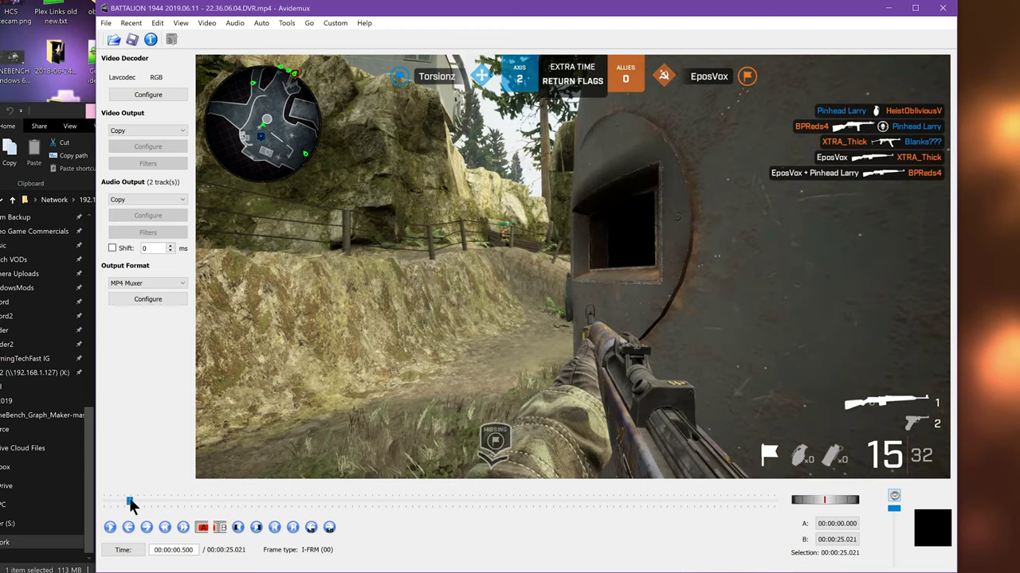
pyautogui.moveTo(129, 503)
pyautogui.mouseDown()
pyautogui.moveTo(651, 514)
pyautogui.moveTo(784, 501)
pyautogui.moveTo(427, 499)
pyautogui.mouseUp()
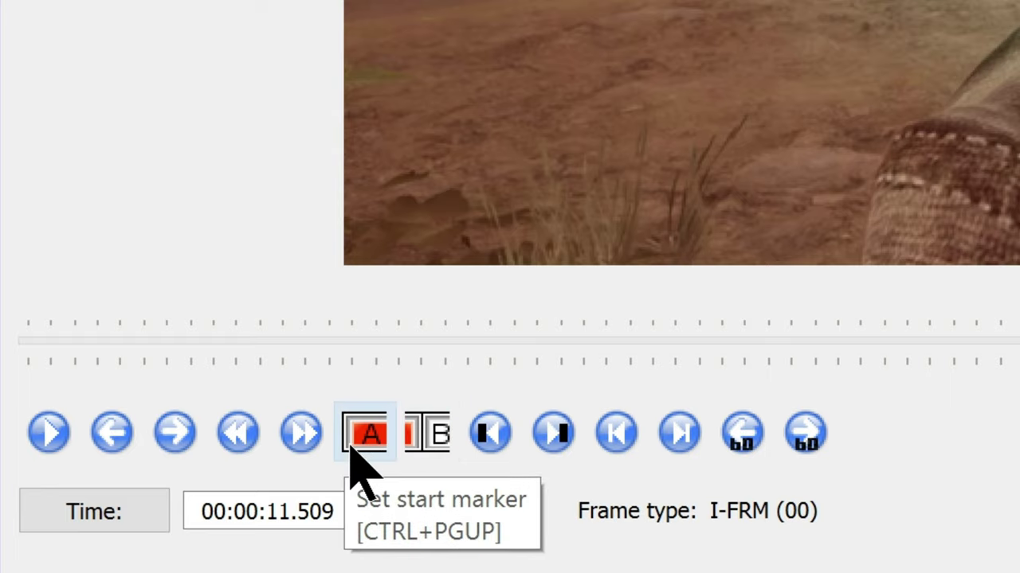
pyautogui.click(440, 432)
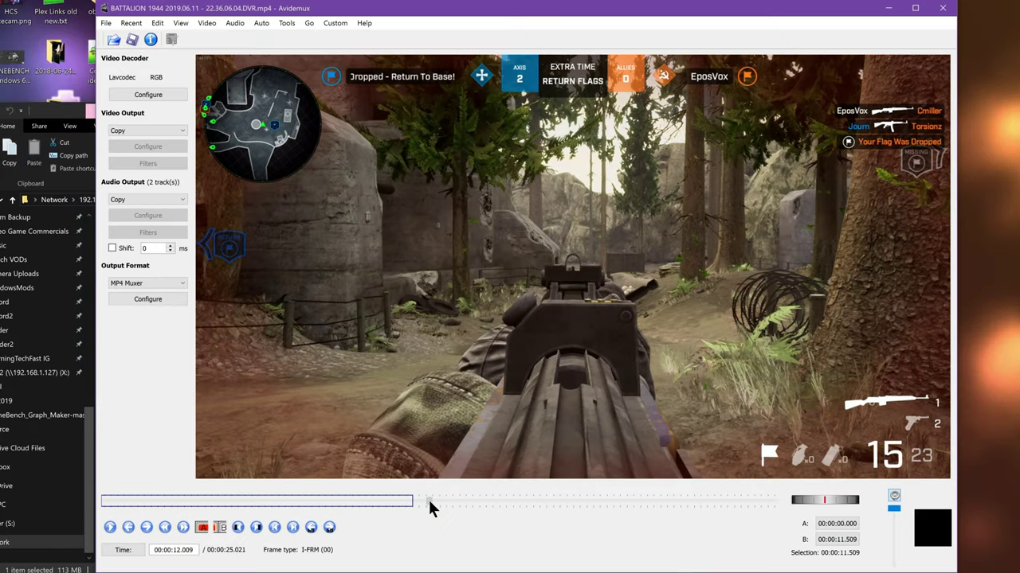
# Move marker B to 00:00:12.009, set marker A at 00:00:00.500, then review around 10.5 s.
pyautogui.click(437, 502)
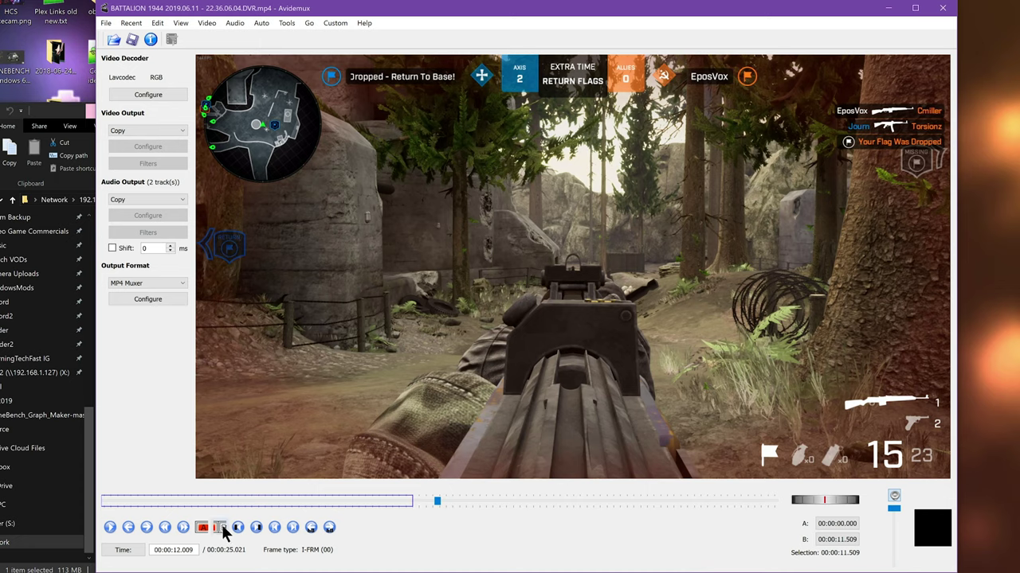
pyautogui.click(222, 529)
pyautogui.click(234, 501)
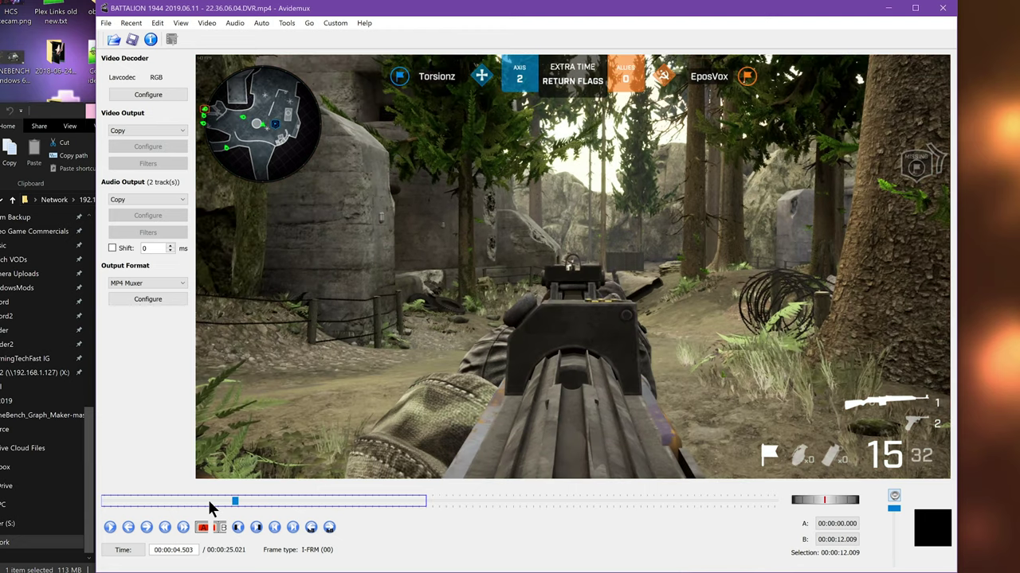
pyautogui.moveTo(228, 501); pyautogui.dragTo(106, 501)
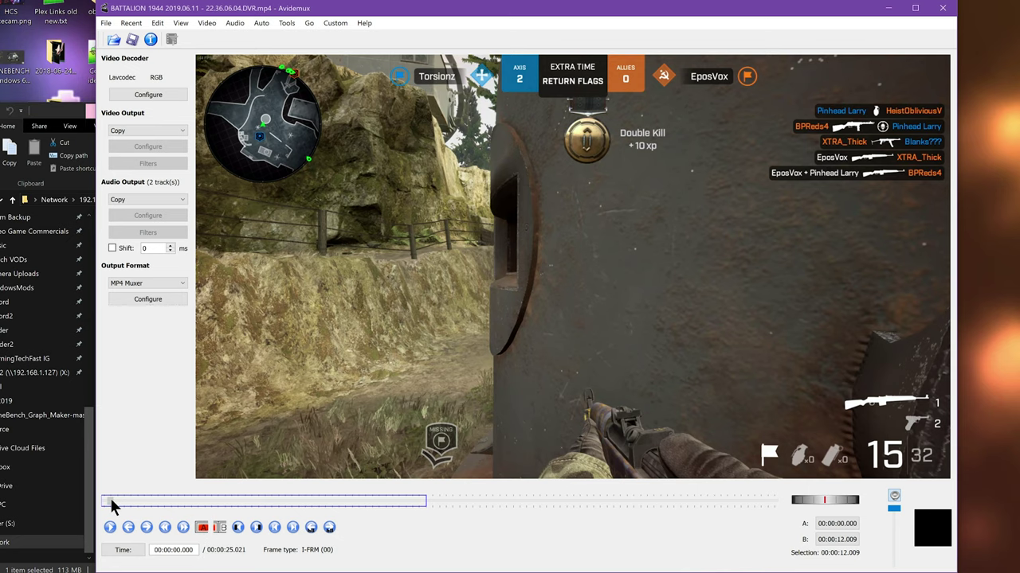
pyautogui.moveTo(113, 497); pyautogui.dragTo(119, 498)
pyautogui.click(202, 528)
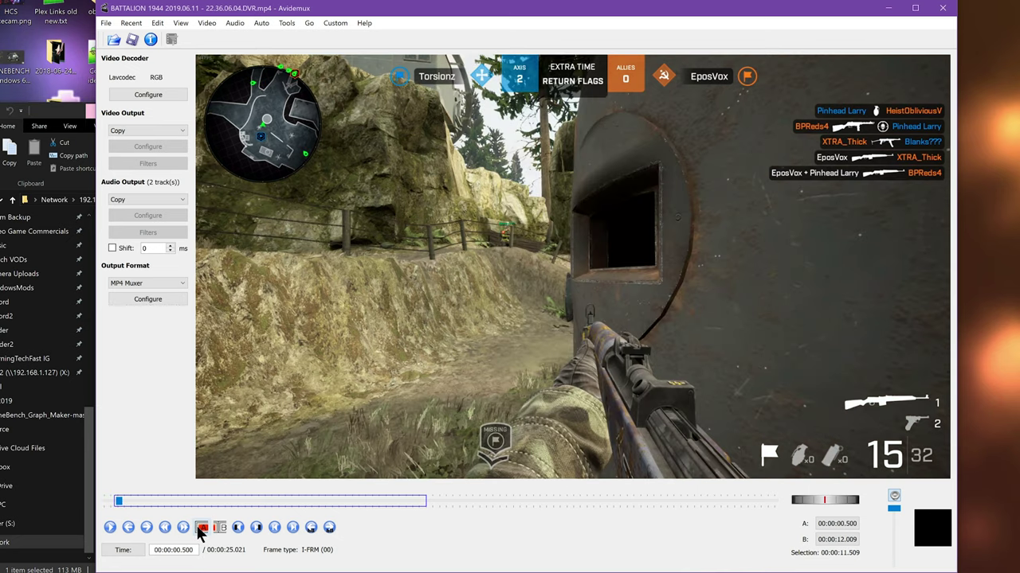
pyautogui.moveTo(119, 501); pyautogui.dragTo(397, 503)
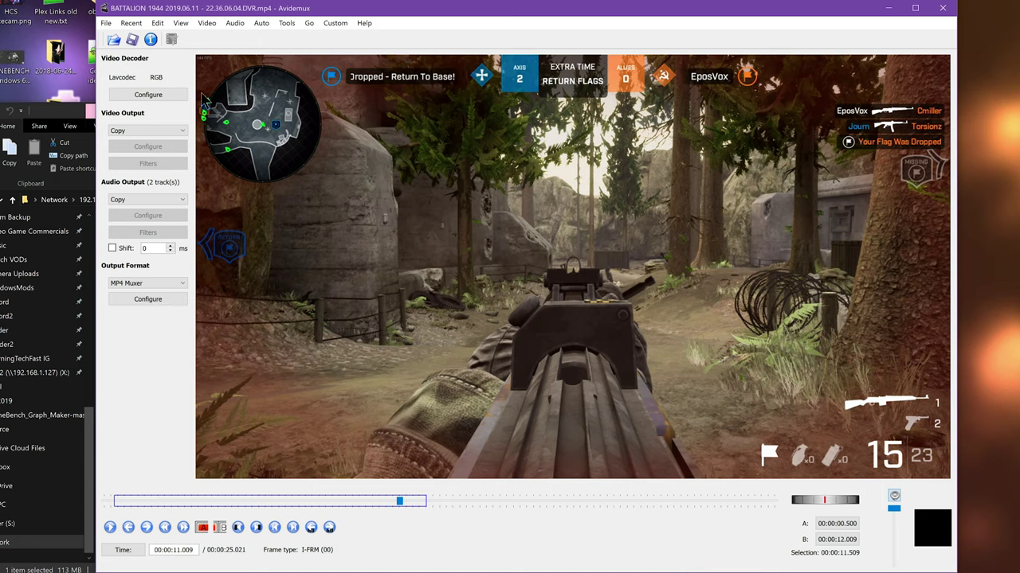
# Save the A–B selection as 'Split Clip 1' with mp4 type in Render2 and confirm completion.
pyautogui.click(206, 23)
pyautogui.click(312, 17)
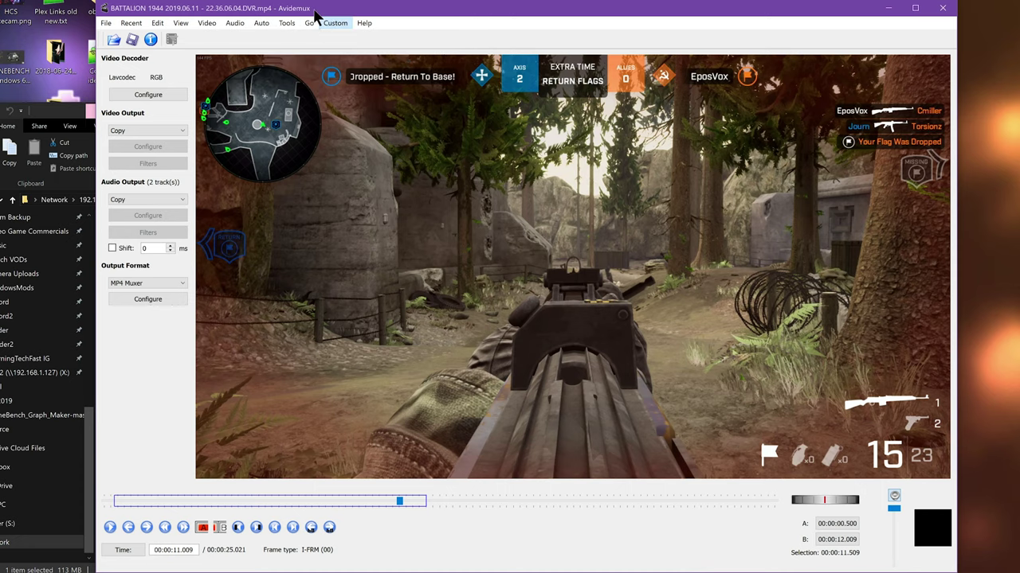
pyautogui.click(108, 24)
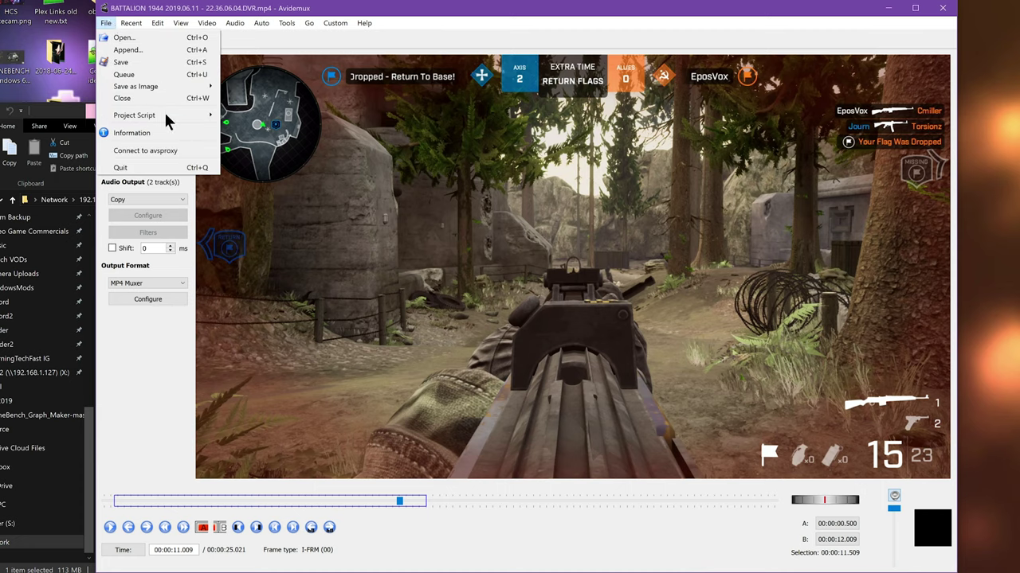
pyautogui.click(405, 39)
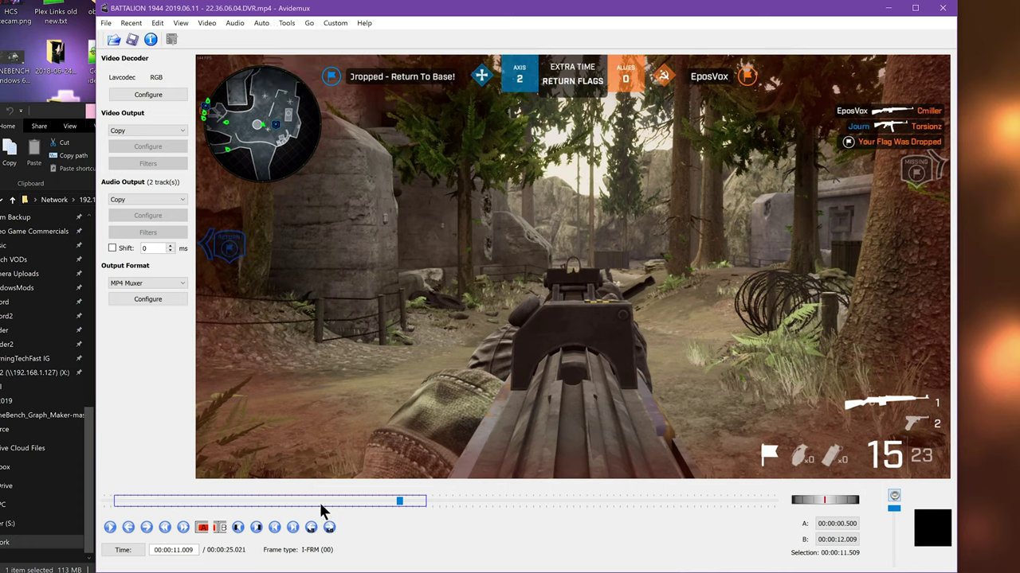
pyautogui.click(133, 40)
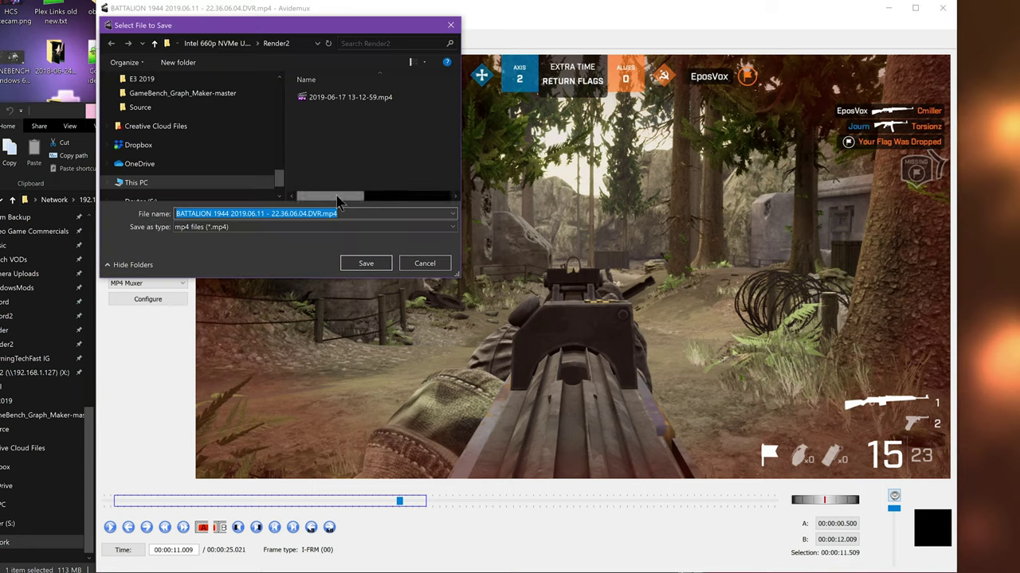
pyautogui.write('Split Clip 1')
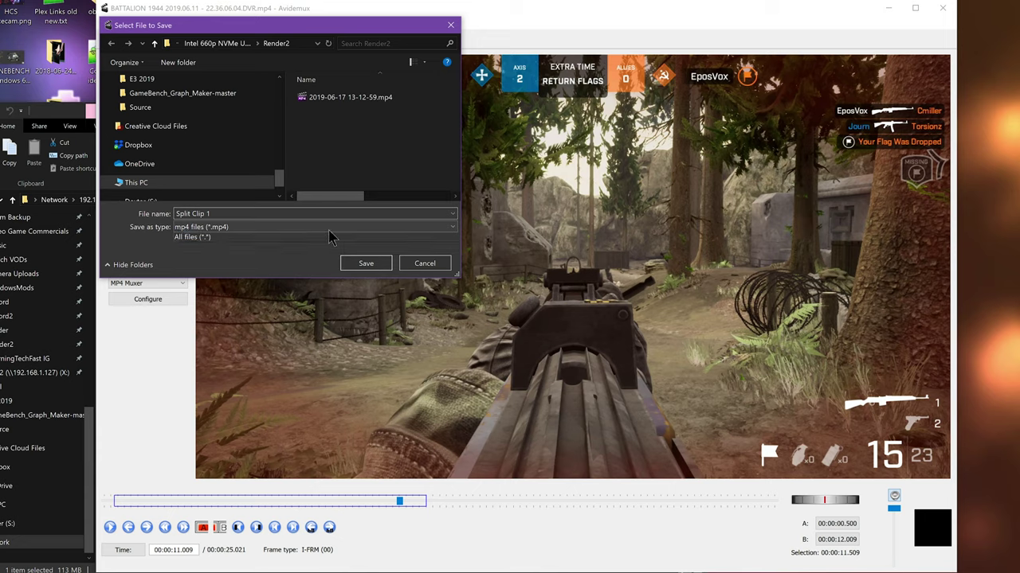
pyautogui.click(330, 228)
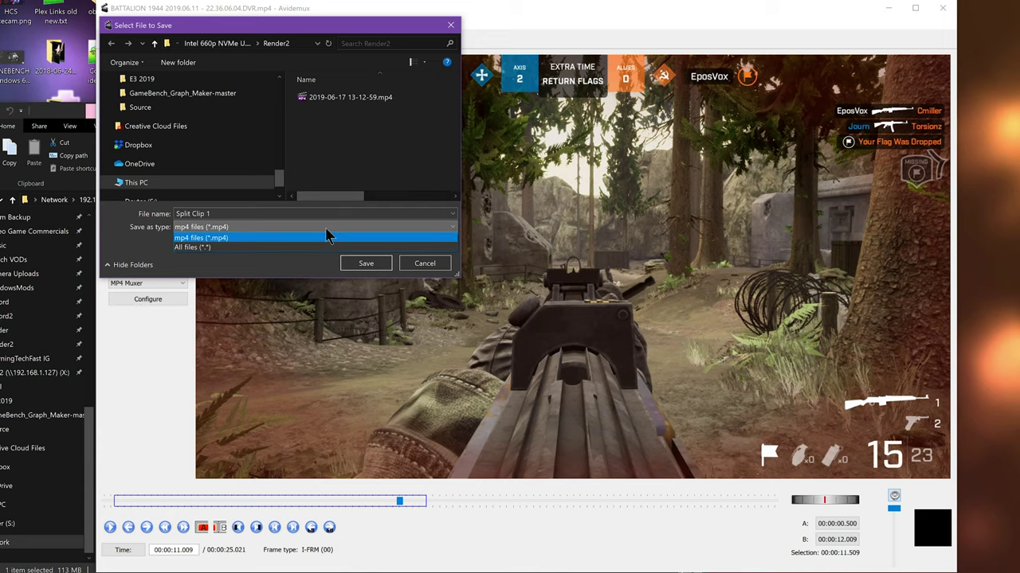
pyautogui.click(291, 269)
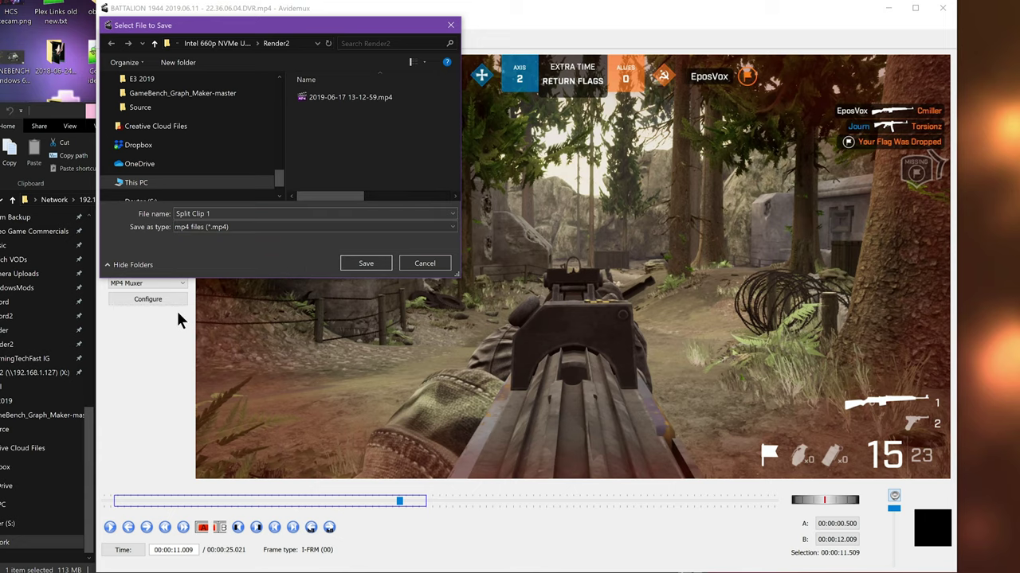
pyautogui.click(366, 263)
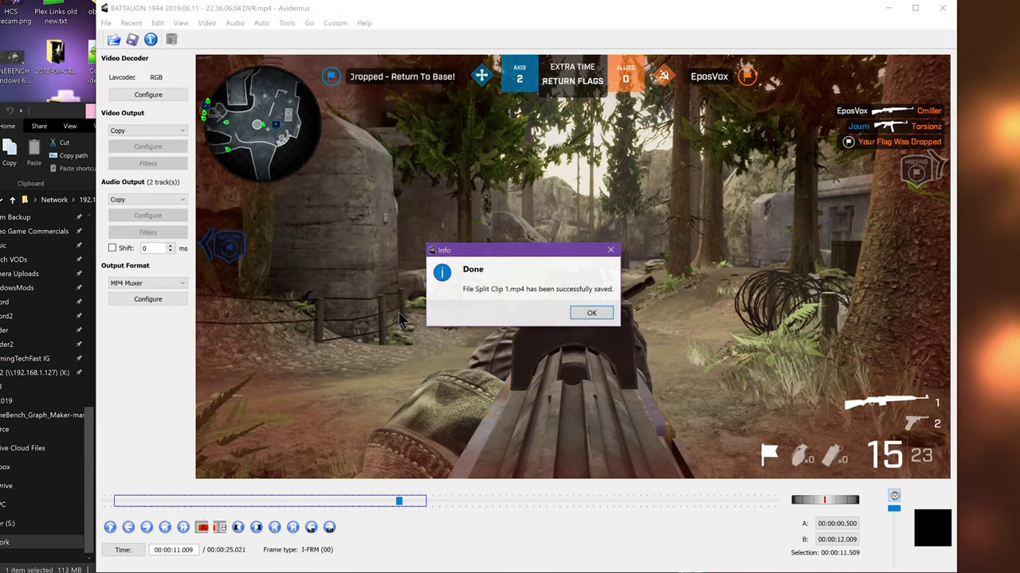
pyautogui.click(592, 313)
# Play the original 22.36.06.04 recording full screen in MPC-BE at lower volume, then close the player.
pyautogui.hotkey('alt', 'Tab')
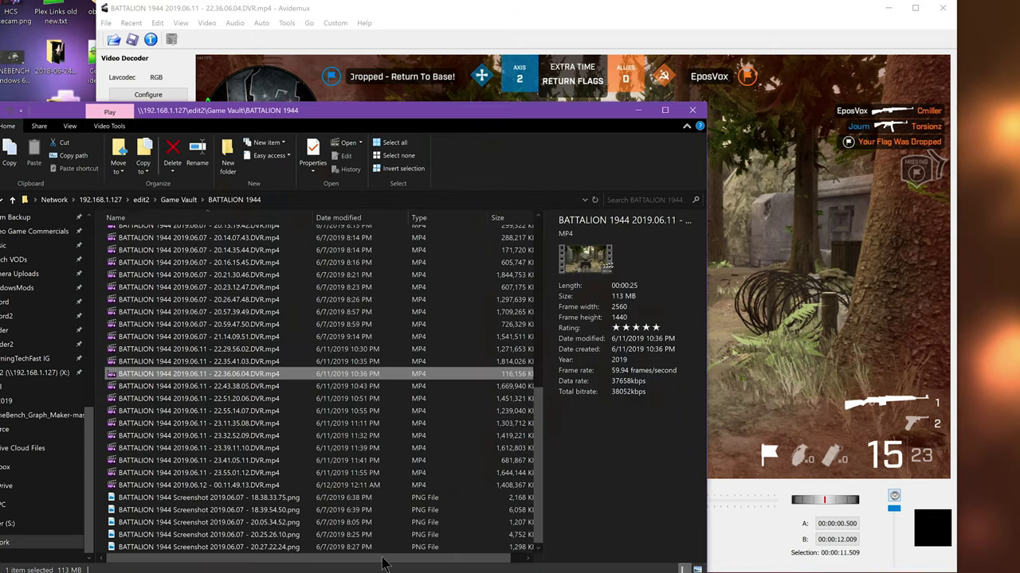
pyautogui.doubleClick(263, 373)
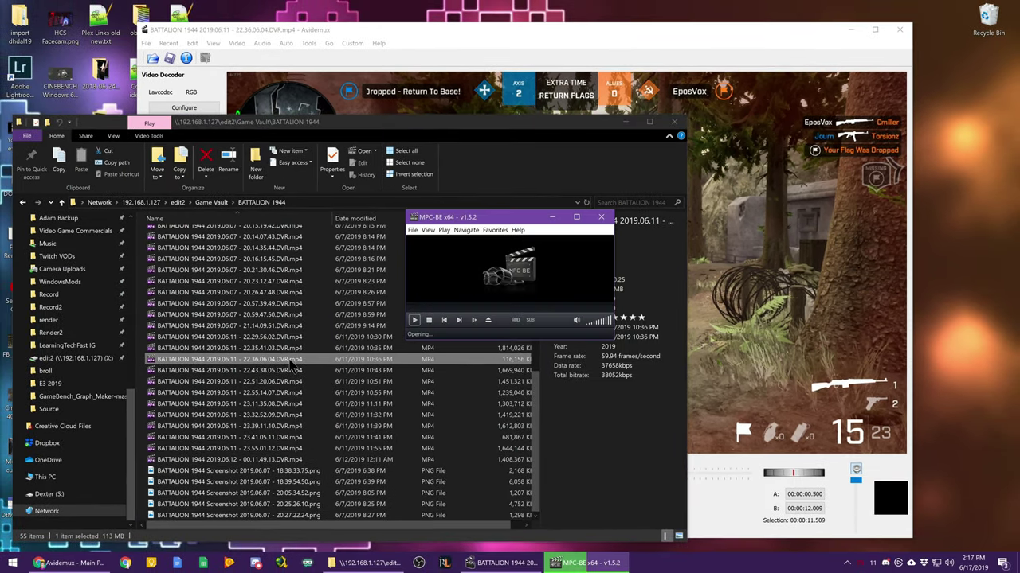
pyautogui.doubleClick(514, 219)
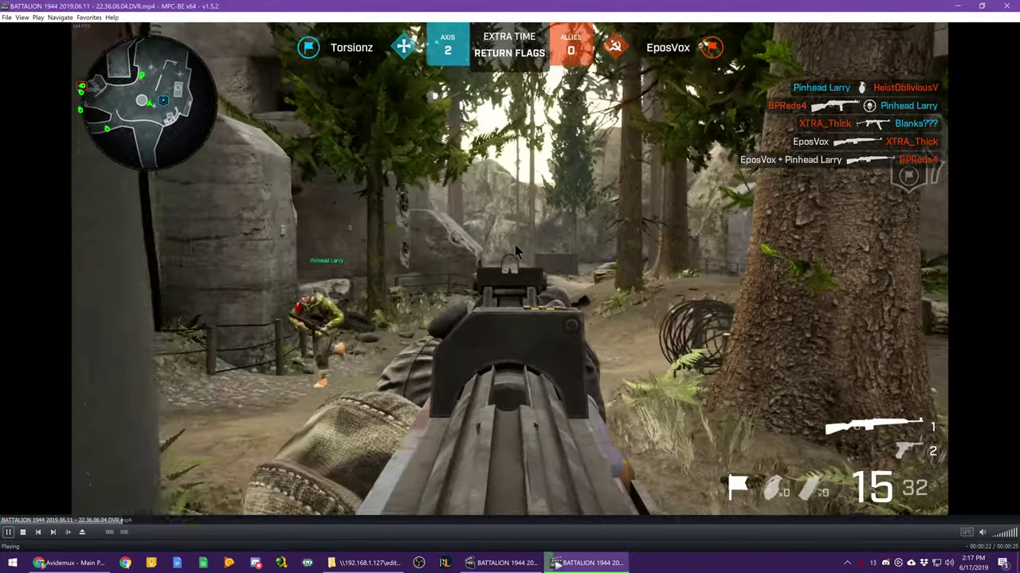
pyautogui.scroll(-10, 519, 257)
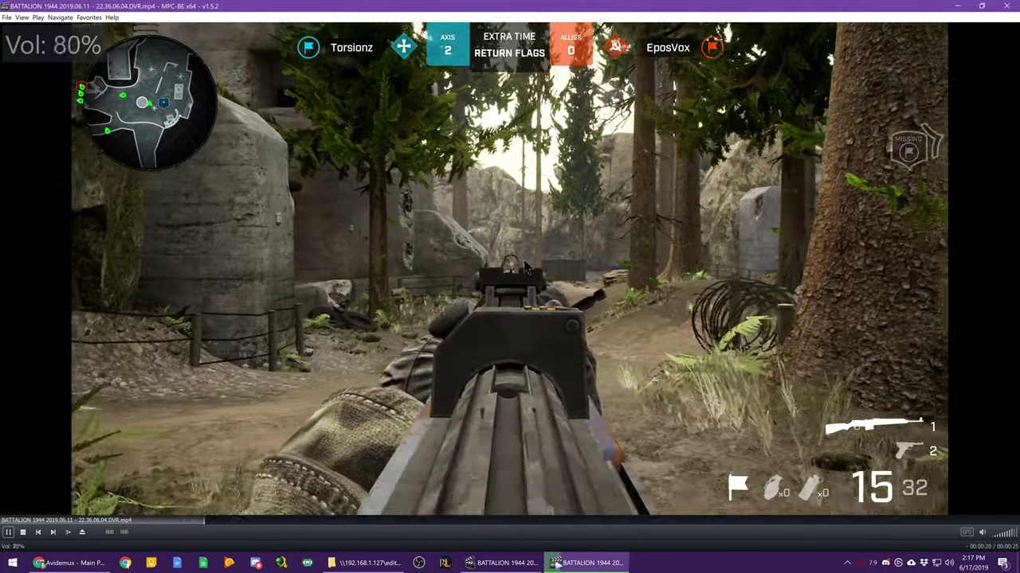
pyautogui.scroll(-8, 524, 269)
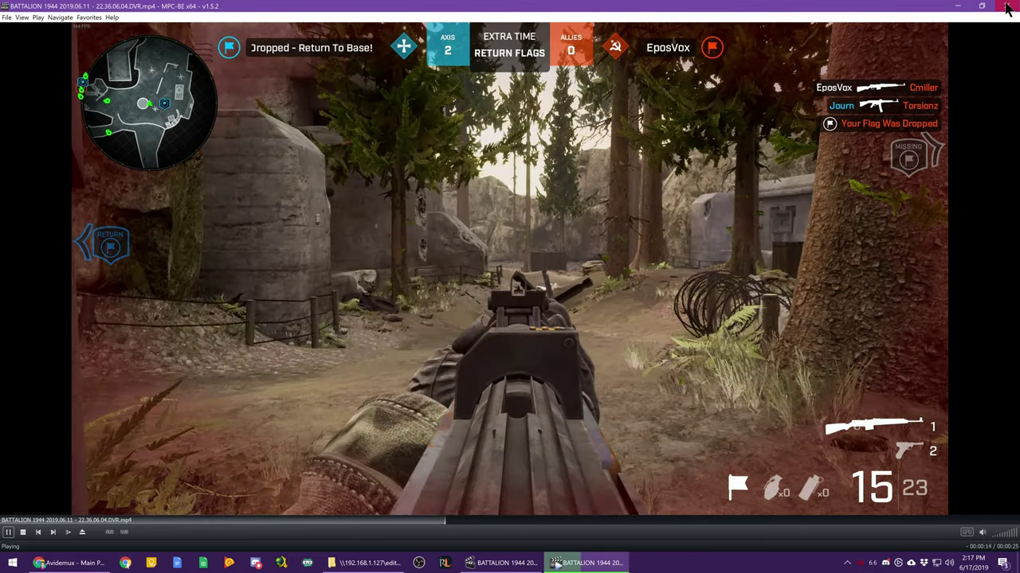
pyautogui.hotkey('alt', 'F4')
# Play Split Clip 1.mp4 from Render2 full screen in MPC-BE, pause it, then close the player.
pyautogui.press('super+e')
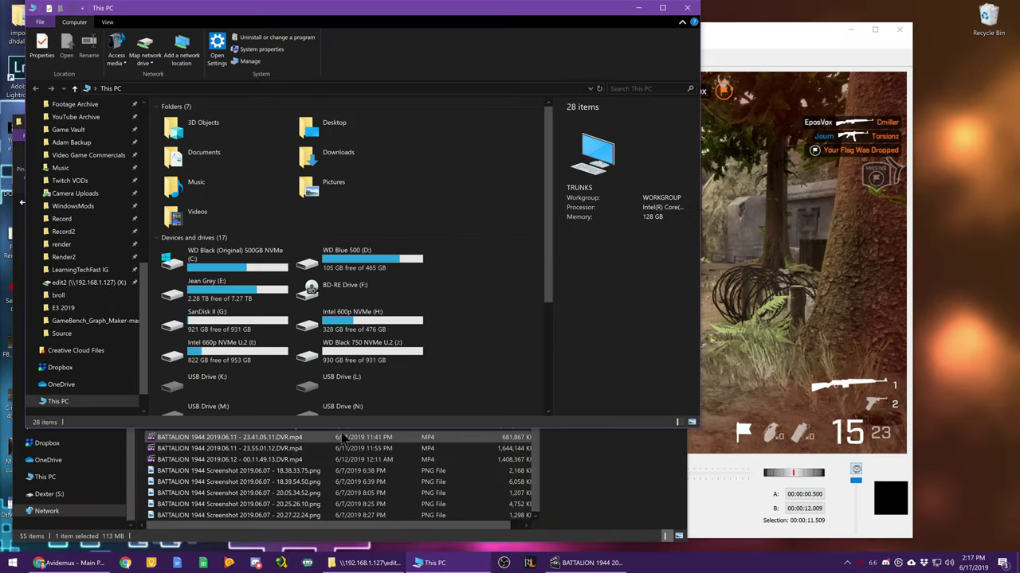
pyautogui.click(100, 260)
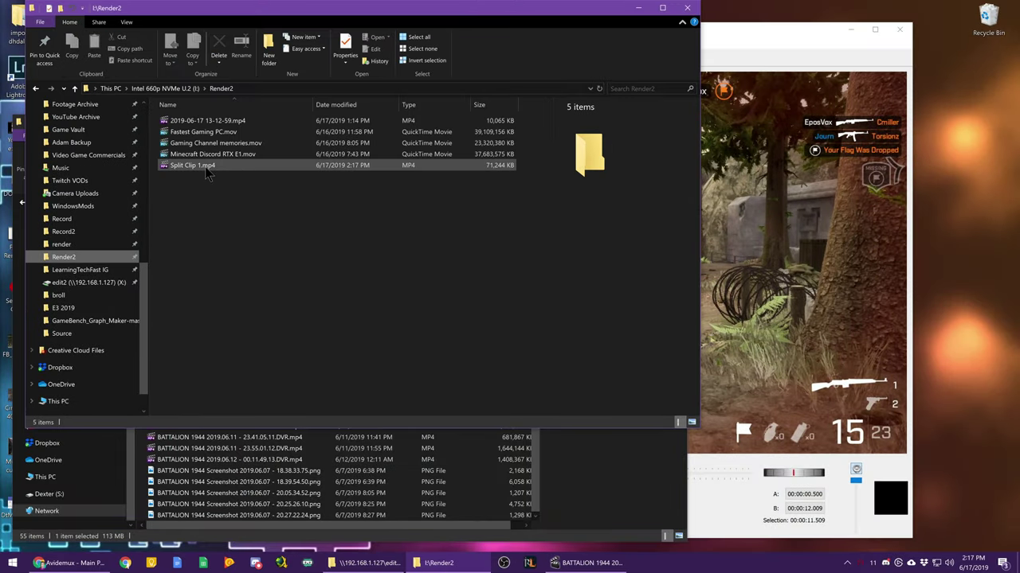
pyautogui.doubleClick(205, 168)
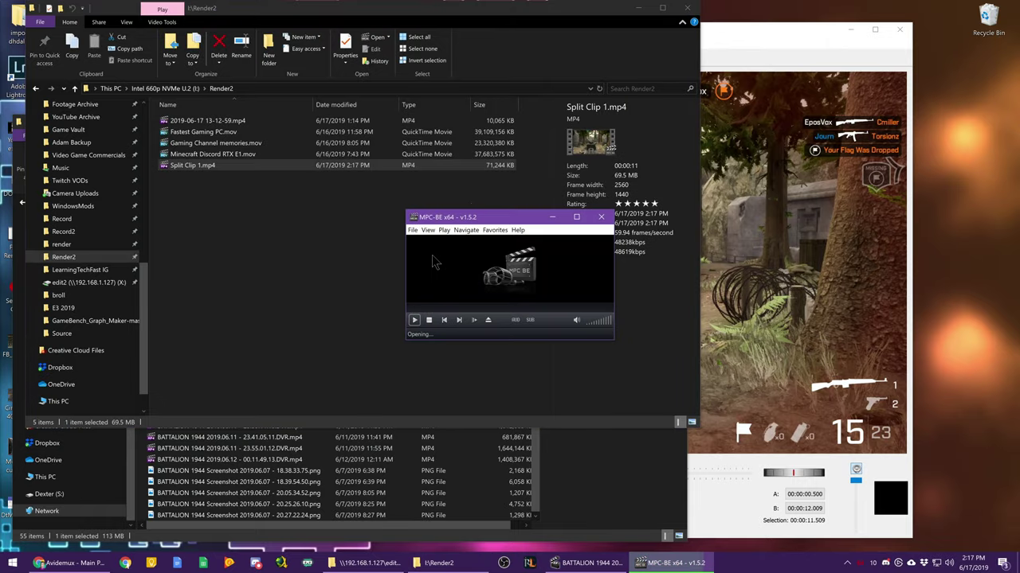
pyautogui.doubleClick(492, 217)
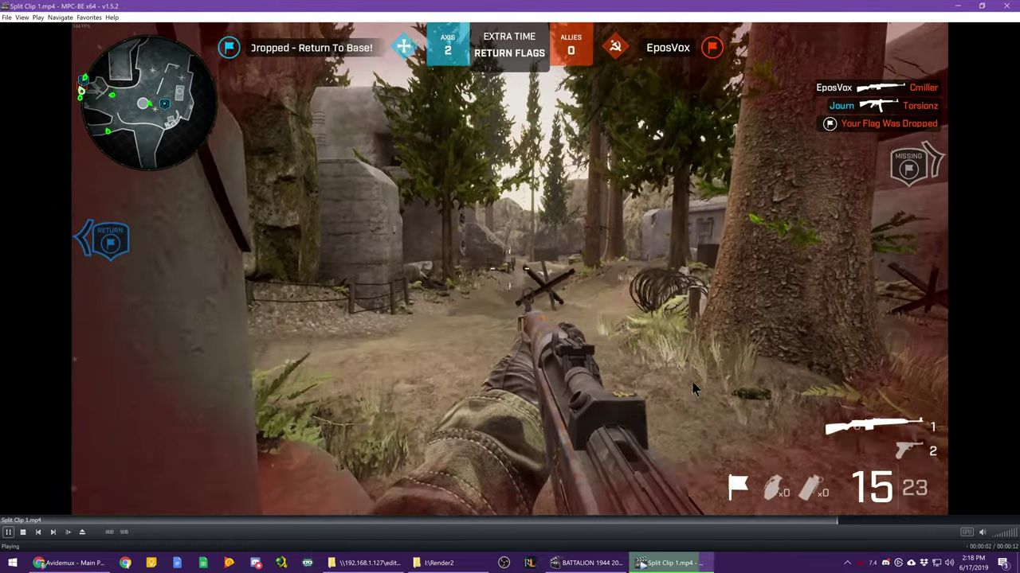
pyautogui.press('space')
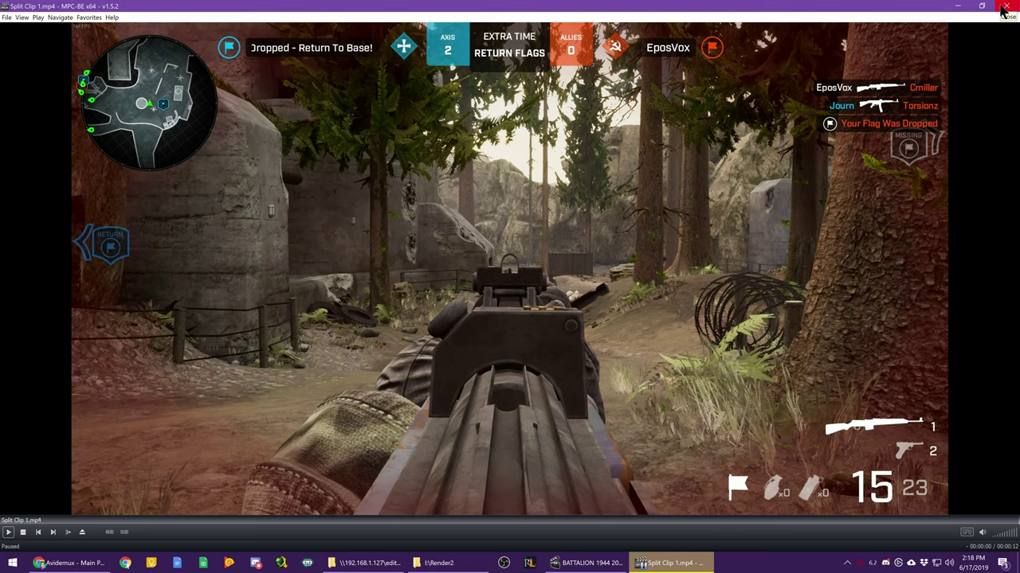
pyautogui.click(1003, 6)
# Close the current video in Avidemux and delete Split Clip 1.mp4 from Render2.
pyautogui.click(759, 36)
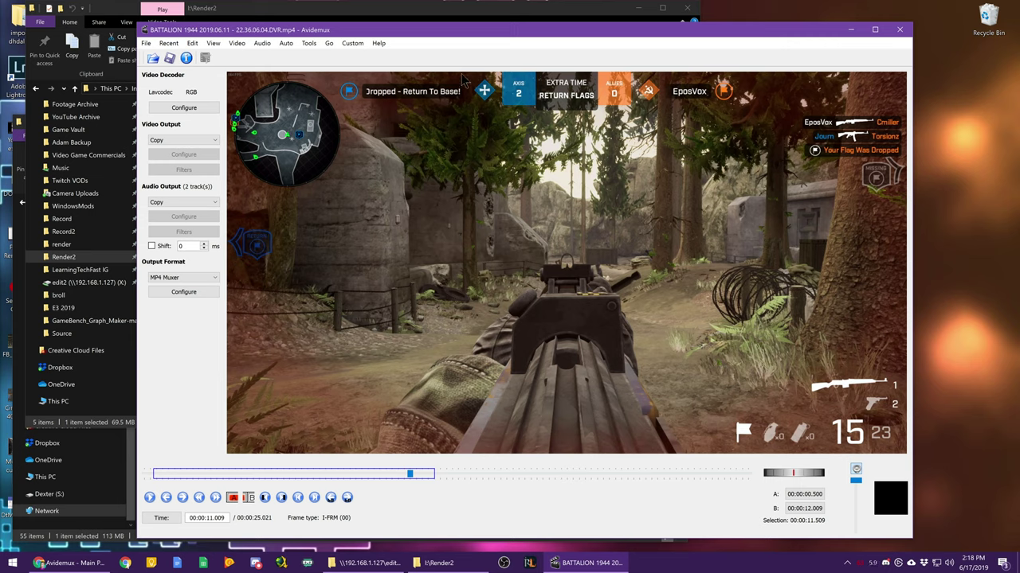
pyautogui.click(146, 43)
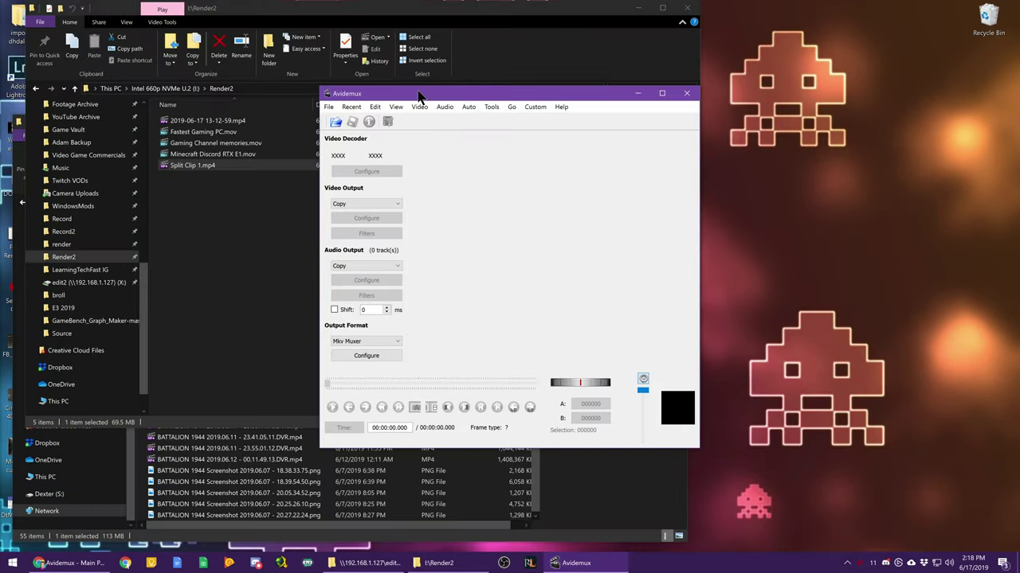
pyautogui.click(314, 169)
pyautogui.press('Delete')
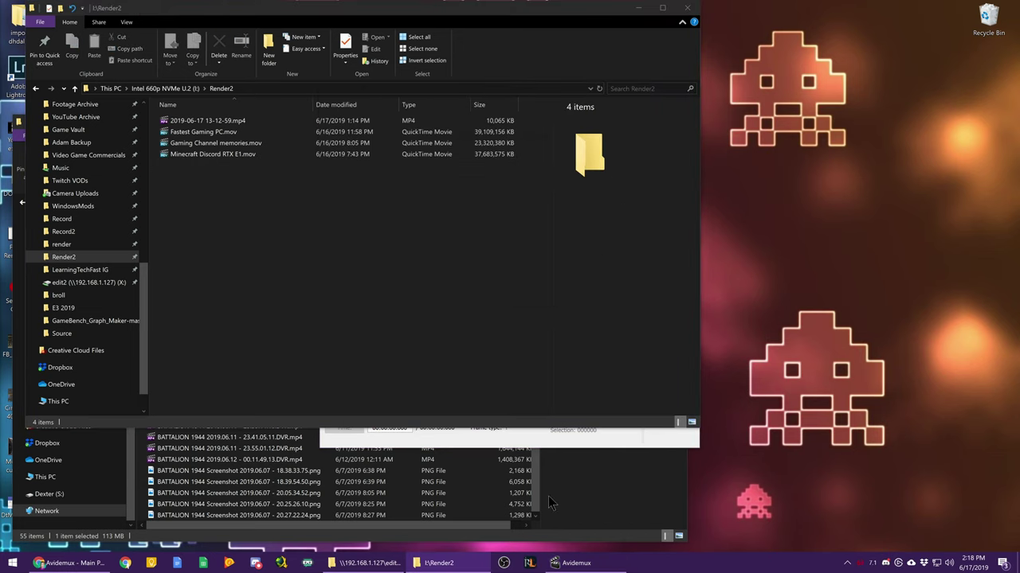
# Drop the 22.35.41.03 DVR recording into the empty Avidemux window and move the window up-left.
pyautogui.click(548, 497)
pyautogui.click(252, 351)
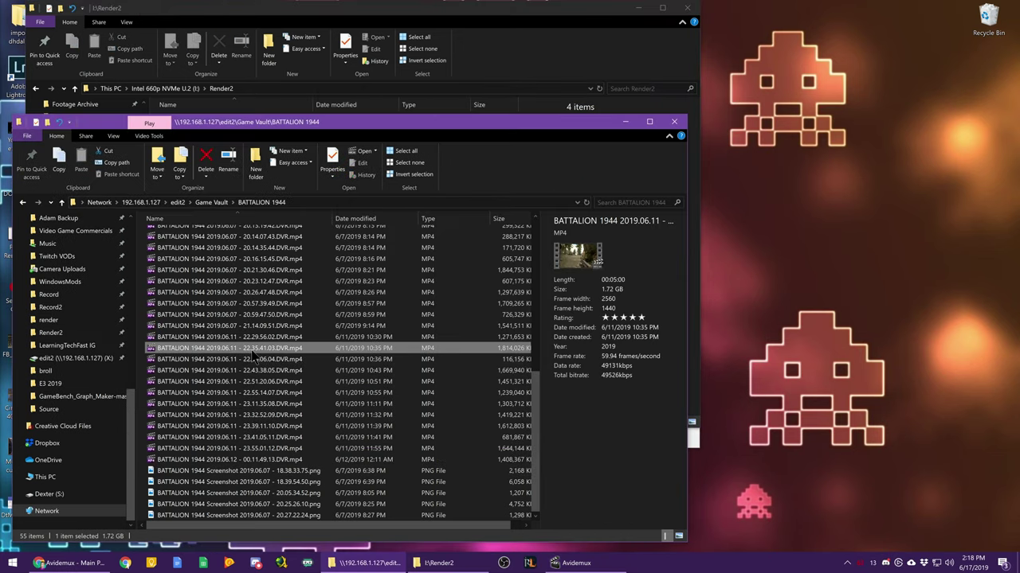
pyautogui.click(570, 563)
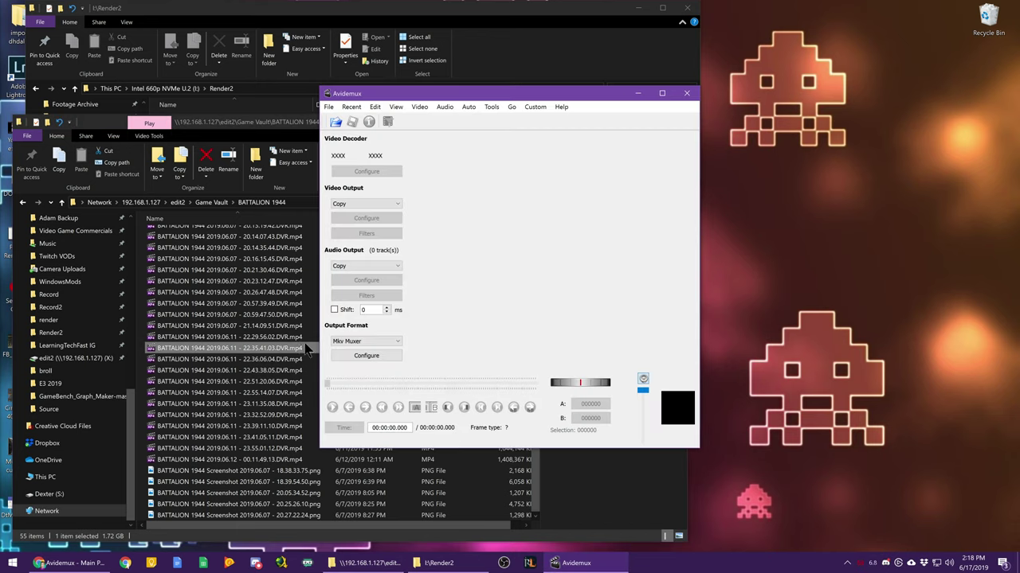
pyautogui.moveTo(278, 348); pyautogui.dragTo(468, 256)
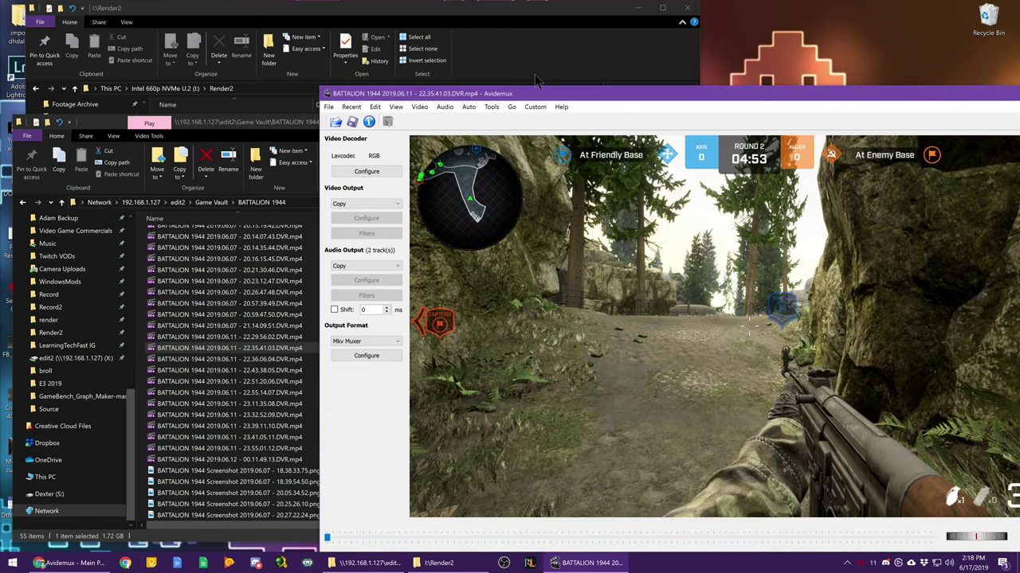
pyautogui.moveTo(535, 97); pyautogui.dragTo(323, 48)
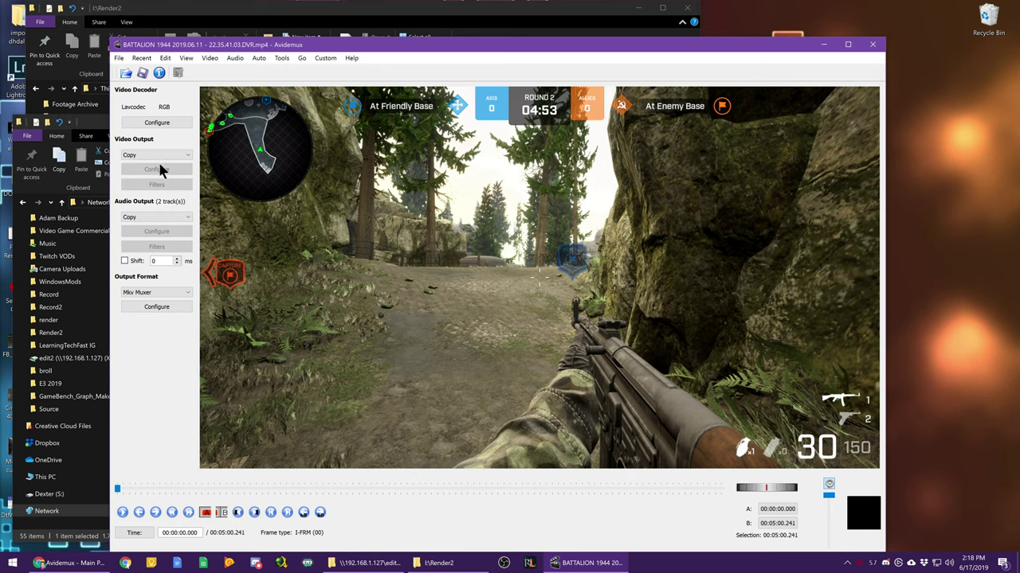
# Append 22.36.06.04 DVR.mp4 after the first clip, extending the timeline to 00:05:25.262.
pyautogui.click(120, 59)
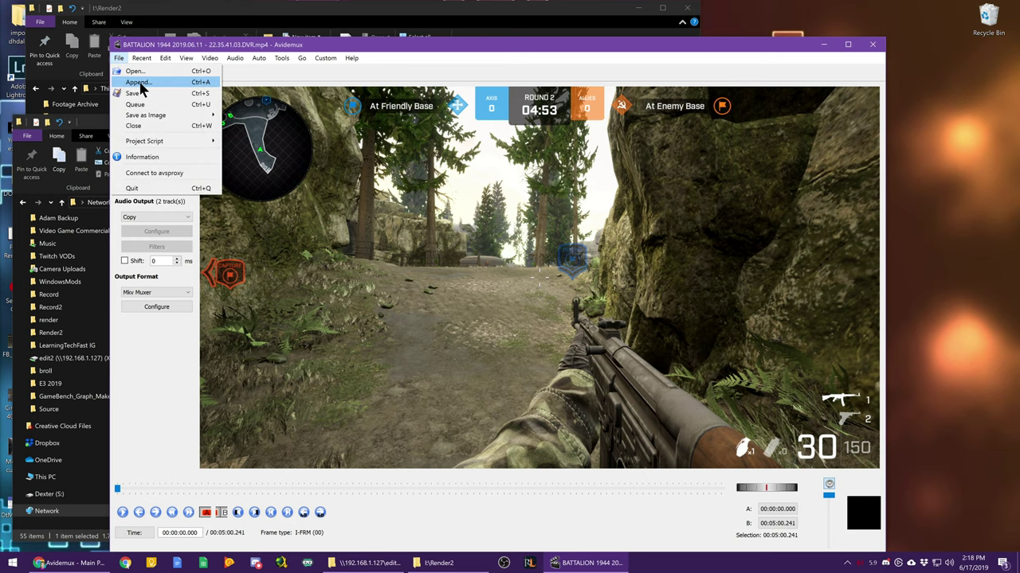
pyautogui.click(138, 85)
pyautogui.click(407, 276)
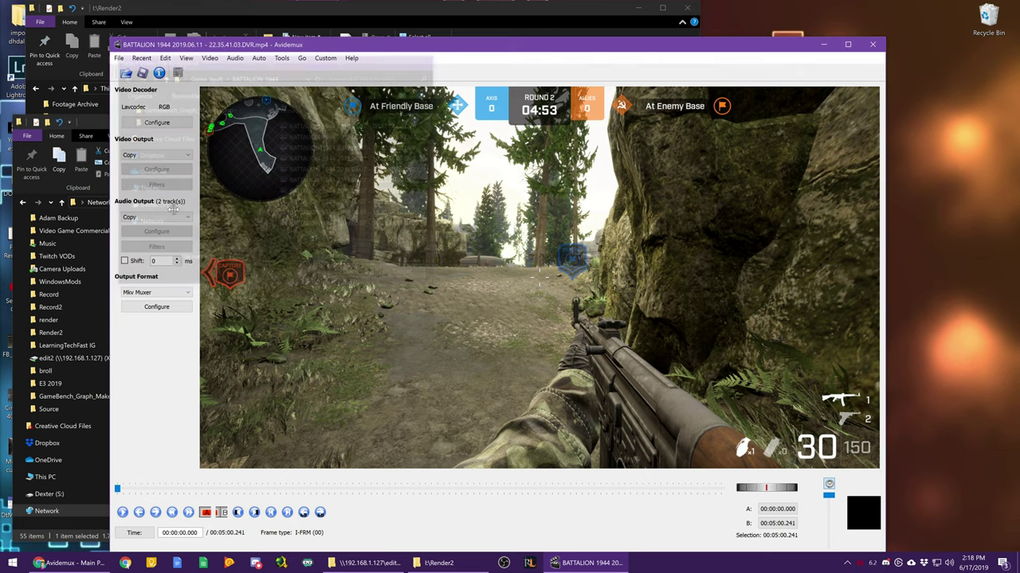
pyautogui.click(95, 210)
pyautogui.moveTo(358, 359); pyautogui.dragTo(824, 269)
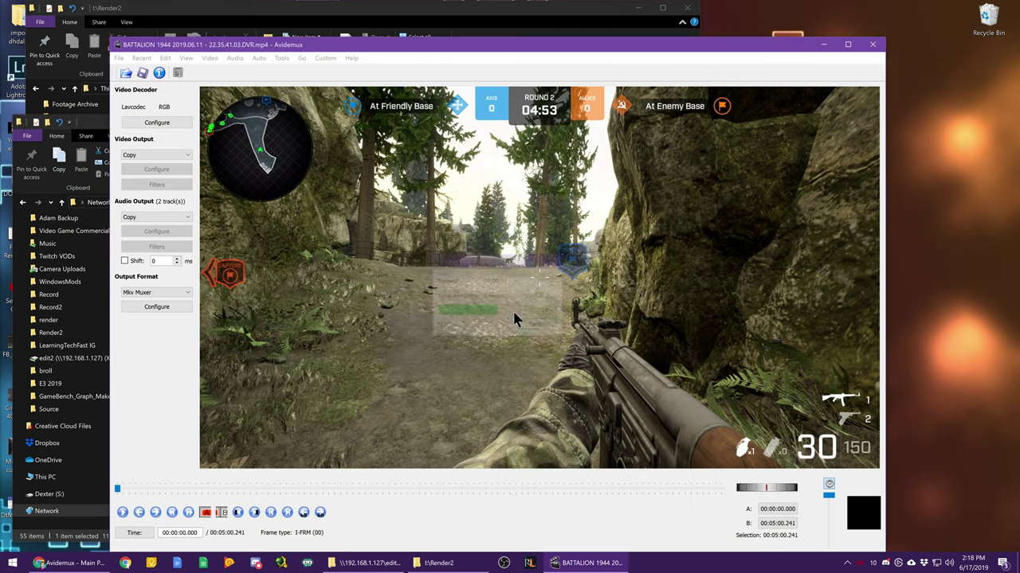
pyautogui.click(720, 491)
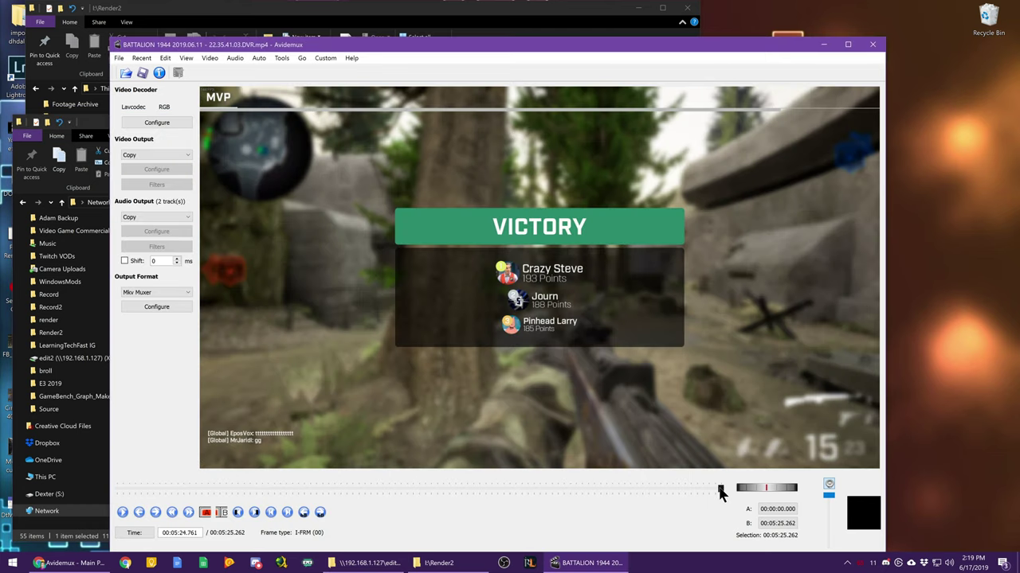
# Place start marker A at 00:01:44.585, giving a selection running to 00:05:25.262.
pyautogui.click(128, 486)
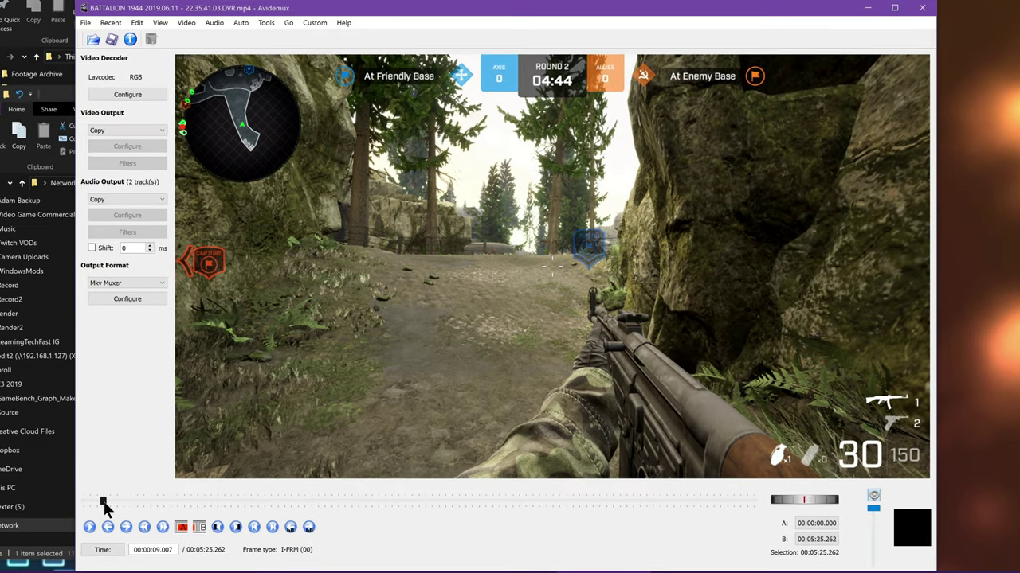
pyautogui.moveTo(104, 503)
pyautogui.mouseDown()
pyautogui.moveTo(320, 505)
pyautogui.moveTo(299, 501)
pyautogui.mouseUp()
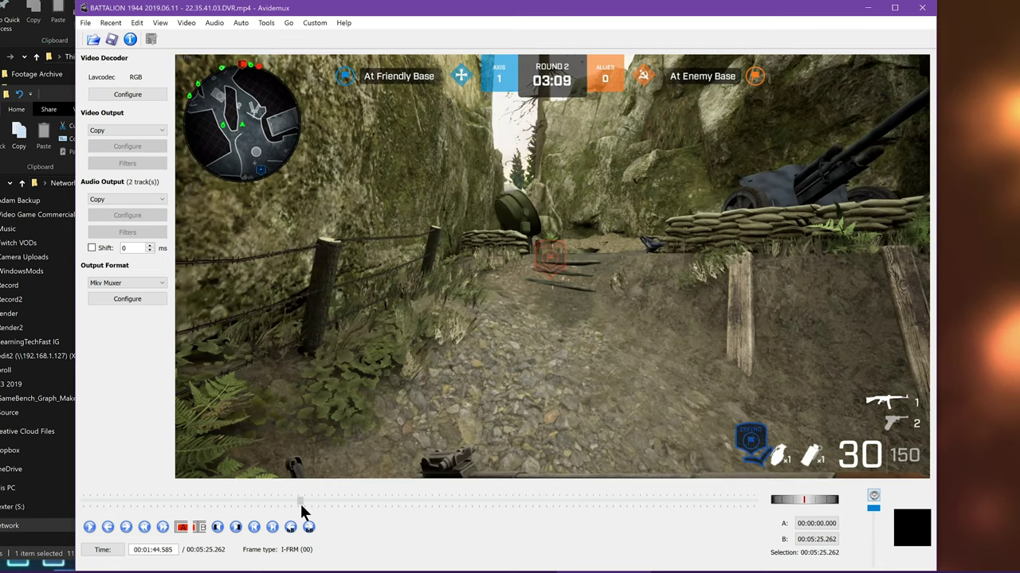
pyautogui.click(189, 529)
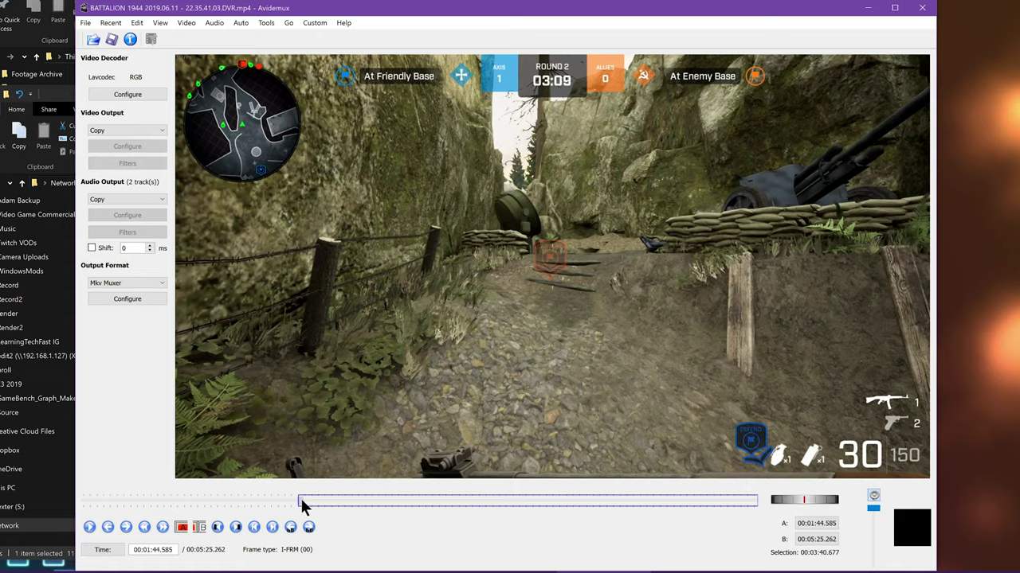
pyautogui.moveTo(301, 502); pyautogui.dragTo(528, 510)
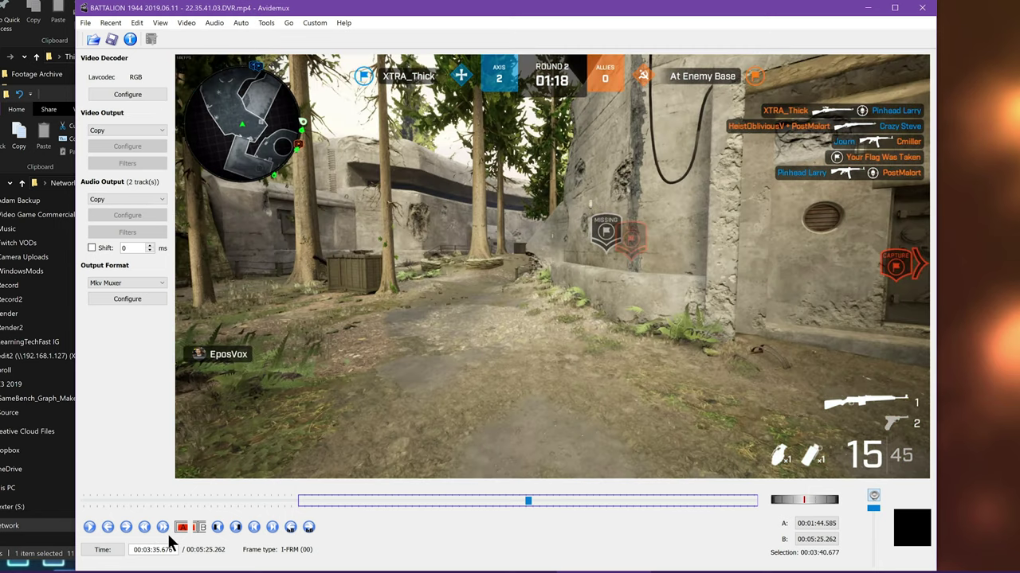
# Move start marker A later to 00:04:03.699.
pyautogui.click(181, 527)
pyautogui.click(558, 501)
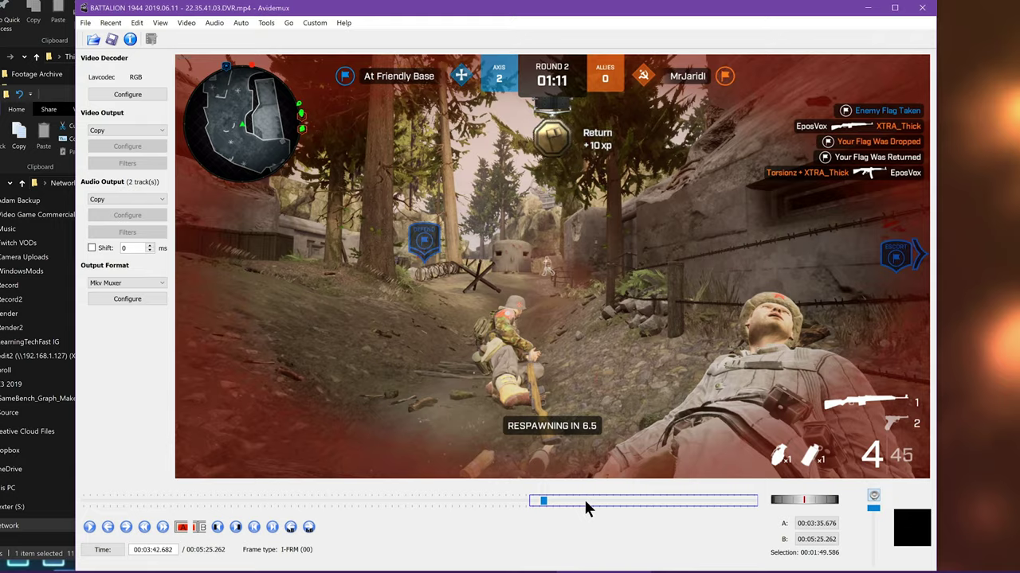
pyautogui.moveTo(547, 501); pyautogui.dragTo(585, 502)
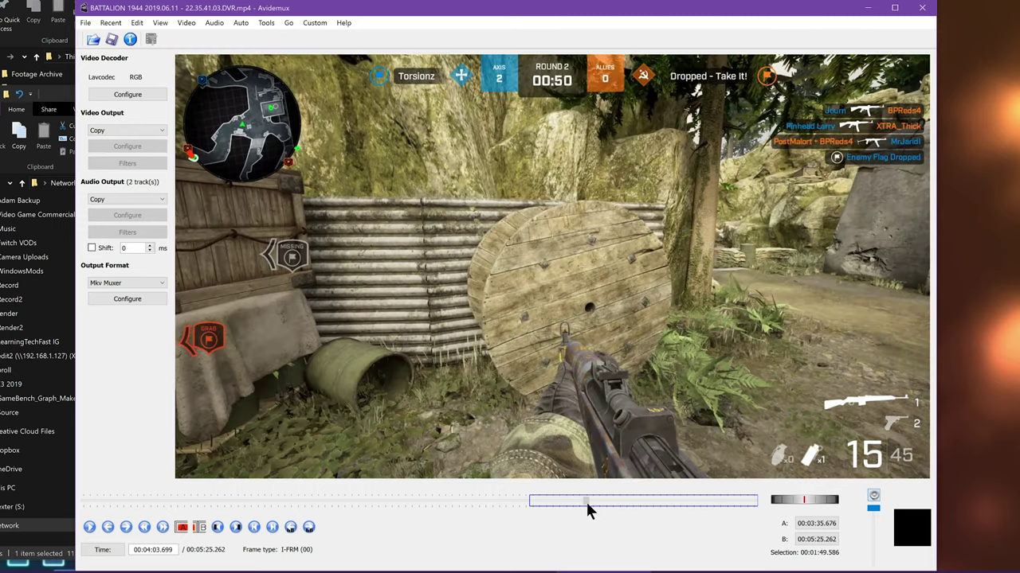
pyautogui.click(236, 527)
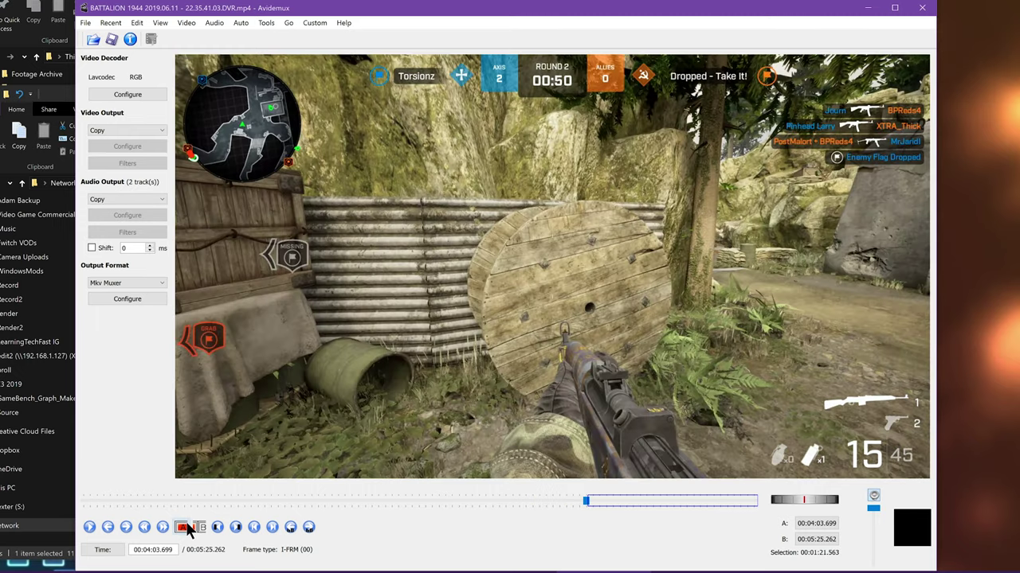
# Set end marker B at 00:05:24.761 for a 00:01:21.062 selection.
pyautogui.click(609, 501)
pyautogui.moveTo(606, 502); pyautogui.dragTo(717, 504)
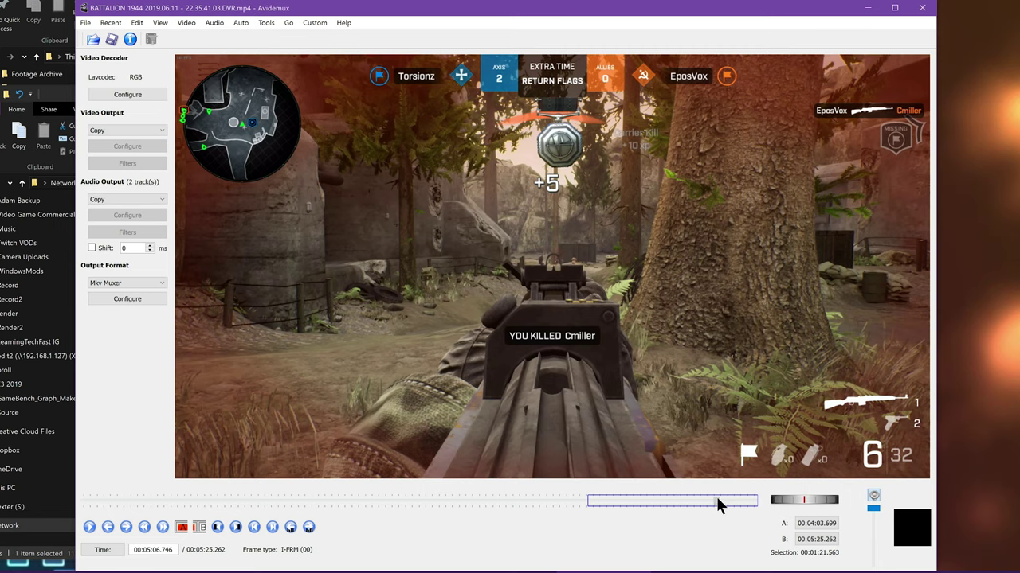
pyautogui.moveTo(719, 505); pyautogui.dragTo(757, 505)
pyautogui.click(199, 527)
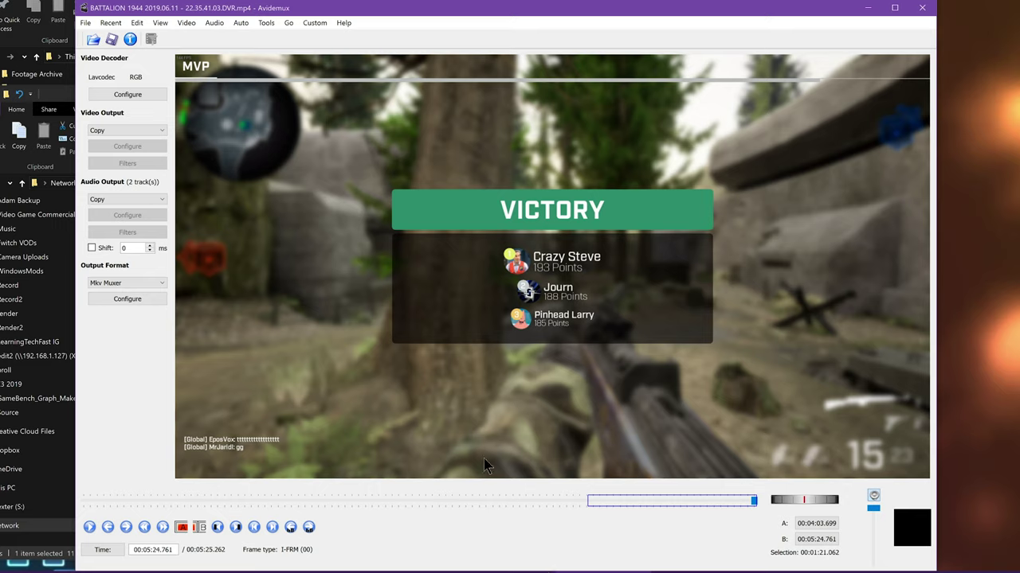
pyautogui.click(132, 280)
# Set the output format to MP4 Muxer after checking the MP4v2 settings.
pyautogui.click(126, 318)
pyautogui.click(145, 284)
pyautogui.click(121, 325)
pyautogui.click(137, 300)
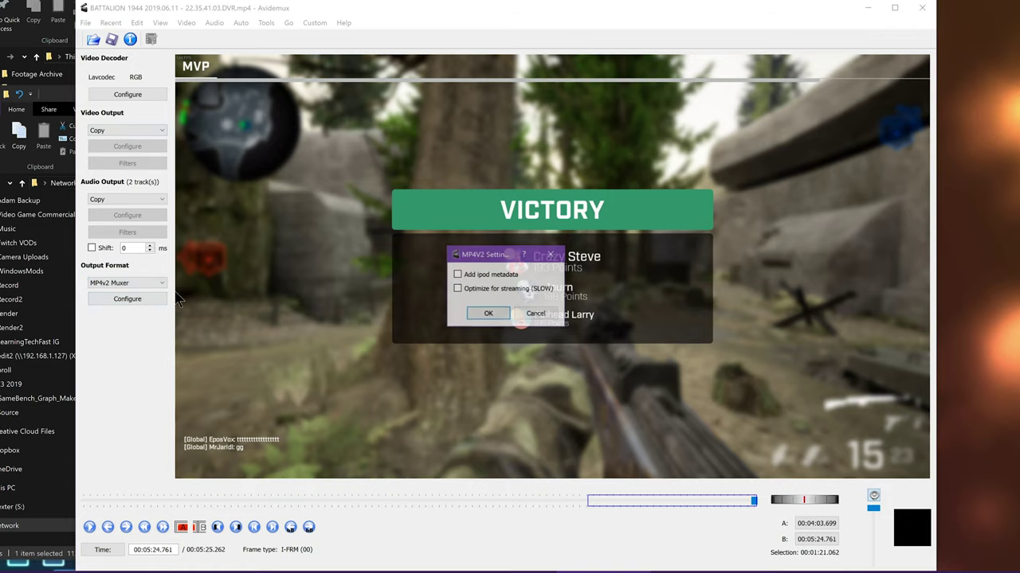
pyautogui.click(533, 314)
pyautogui.click(121, 283)
pyautogui.click(121, 318)
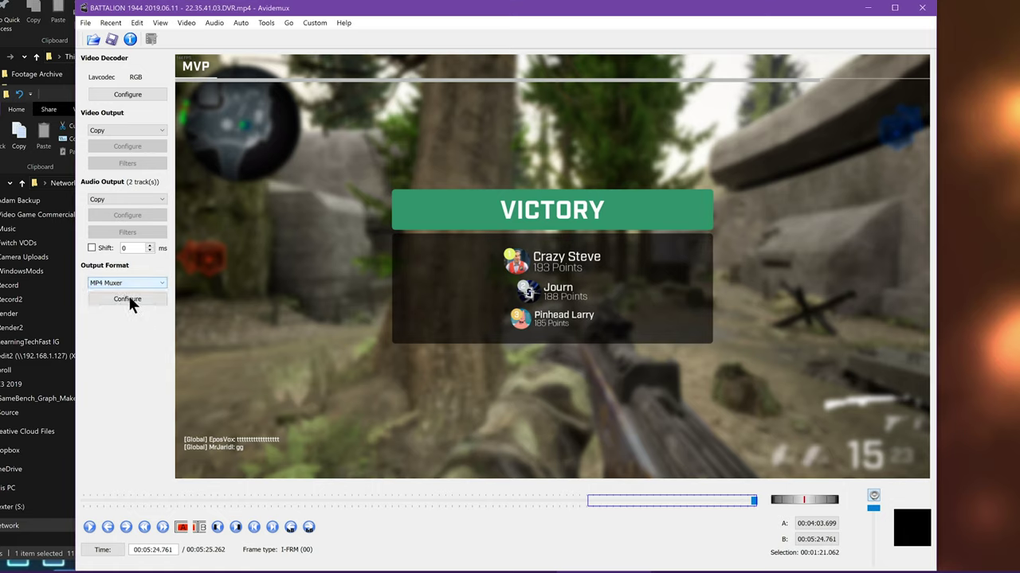
# Save the trimmed selection as 'Flag Cap couple kills.mp4'.
pyautogui.click(110, 39)
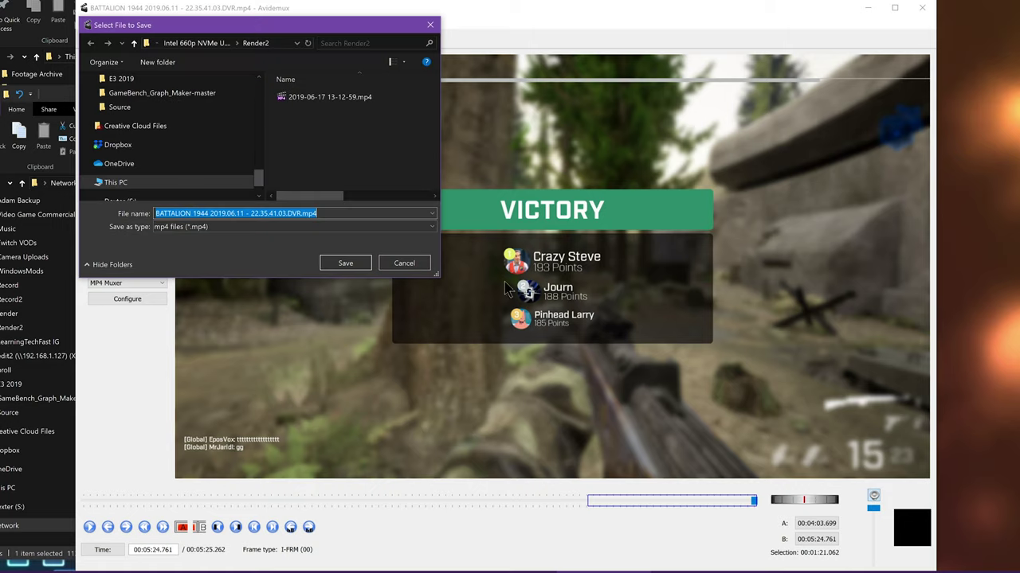
pyautogui.write('Flag Cap couple ki')
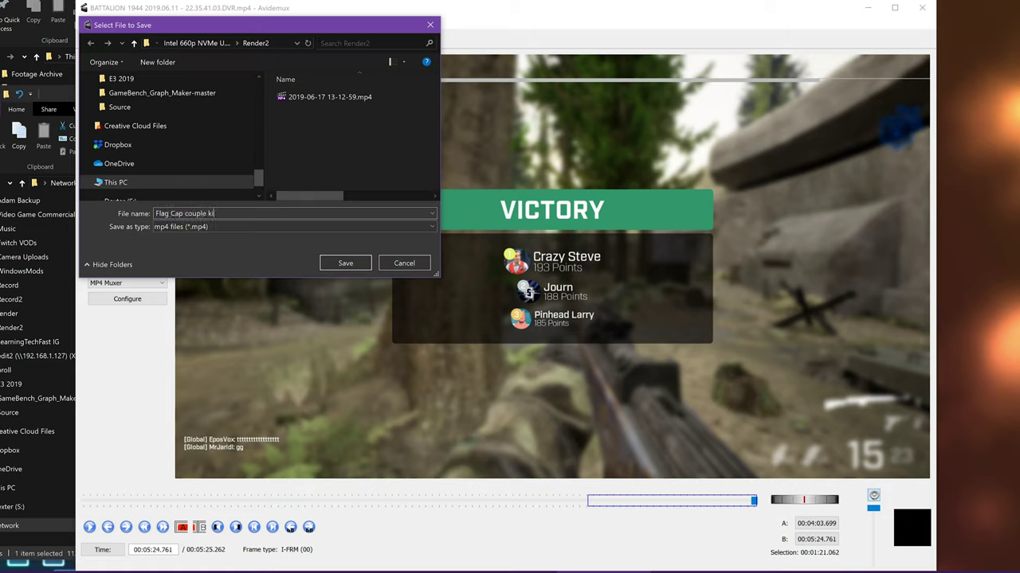
pyautogui.write('s')
pyautogui.press('Return')
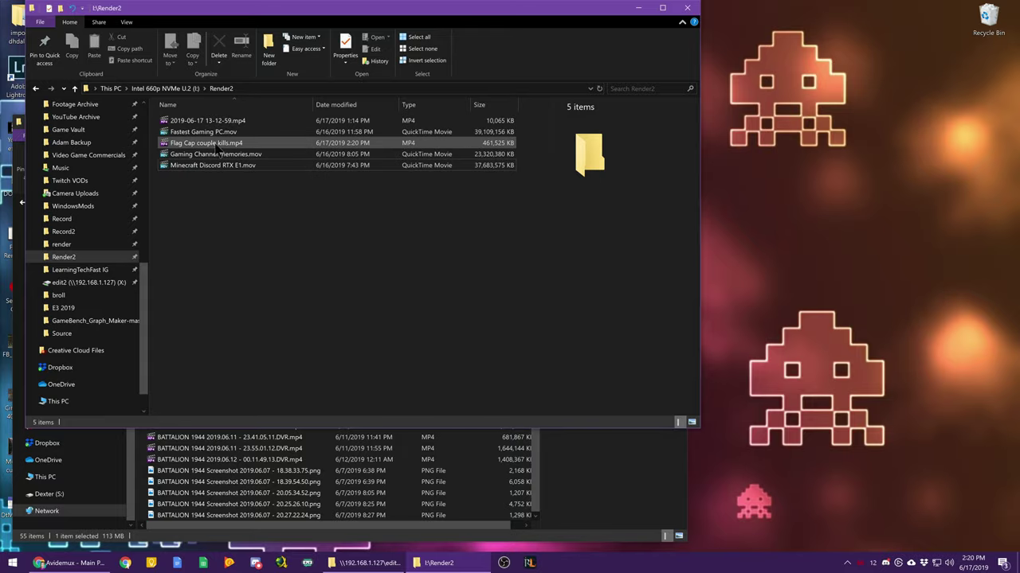
# Open Flag Cap couple kills.mp4 in MPC-BE and seek through its 1:21 runtime.
pyautogui.doubleClick(213, 144)
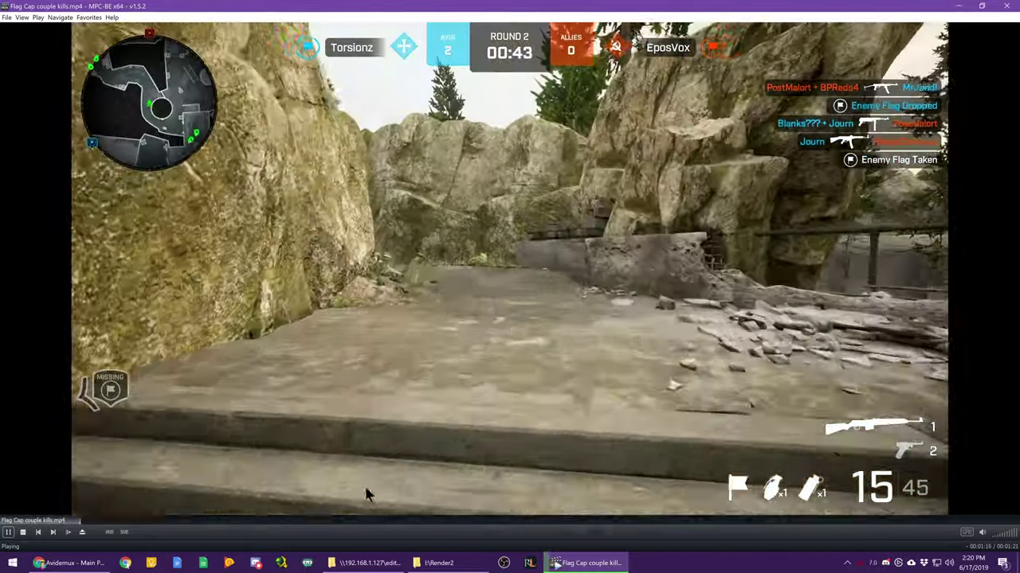
pyautogui.click(422, 522)
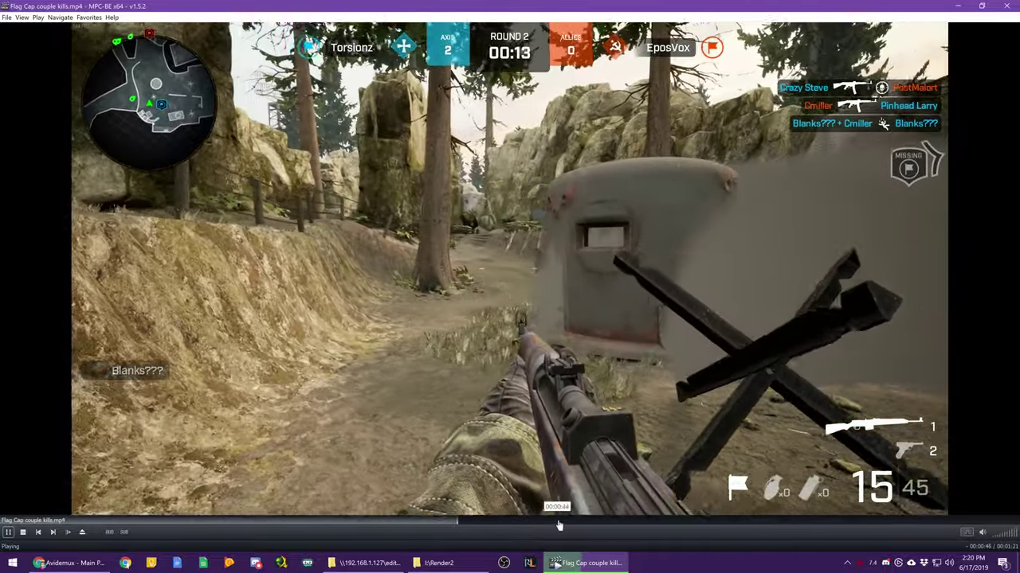
pyautogui.click(562, 524)
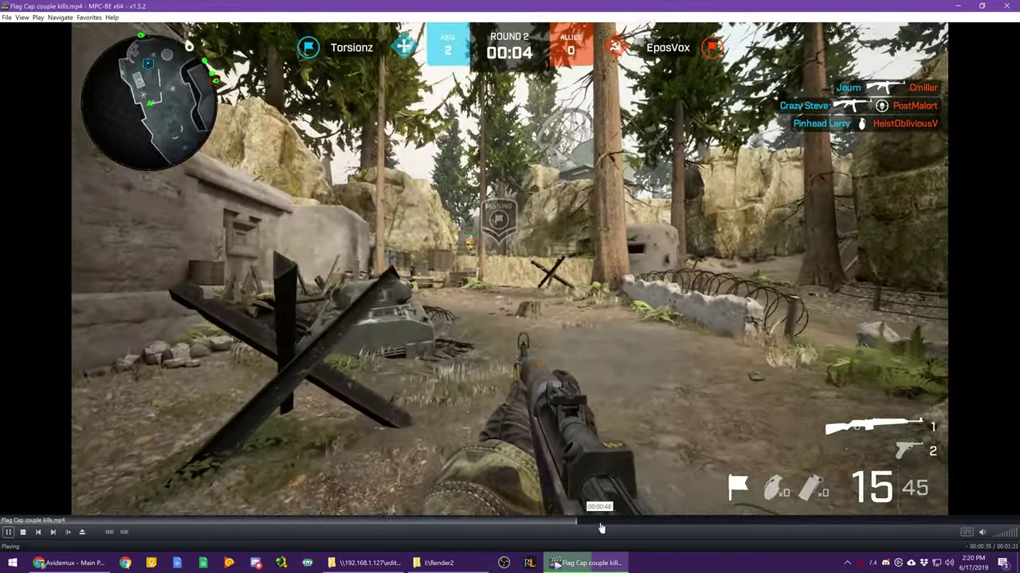
pyautogui.click(603, 524)
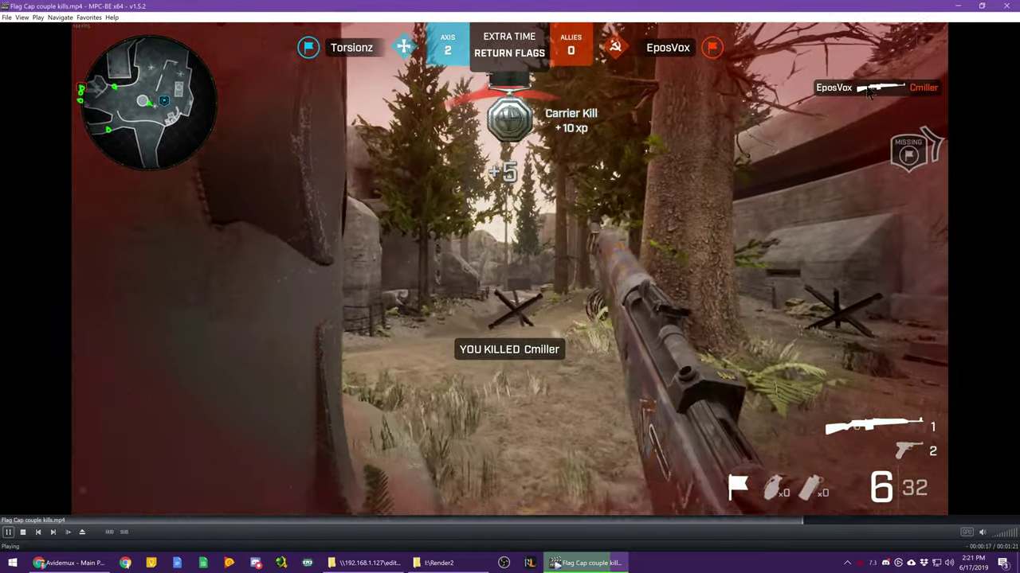
# Close MPC-BE and launch Avidemux from the Start search with 'avid'.
pyautogui.hotkey('alt', 'F4')
pyautogui.press('super')
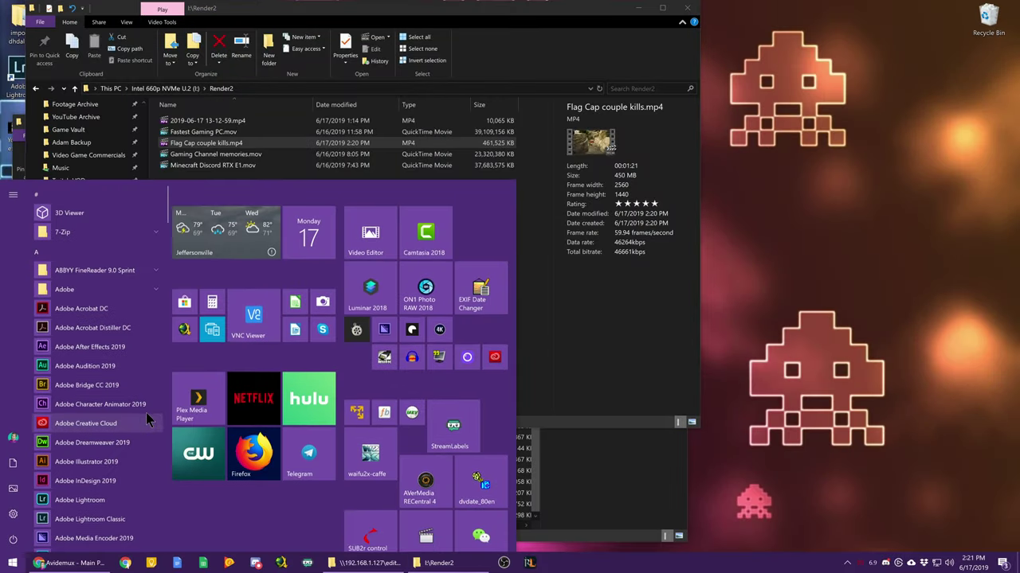
pyautogui.write('avid')
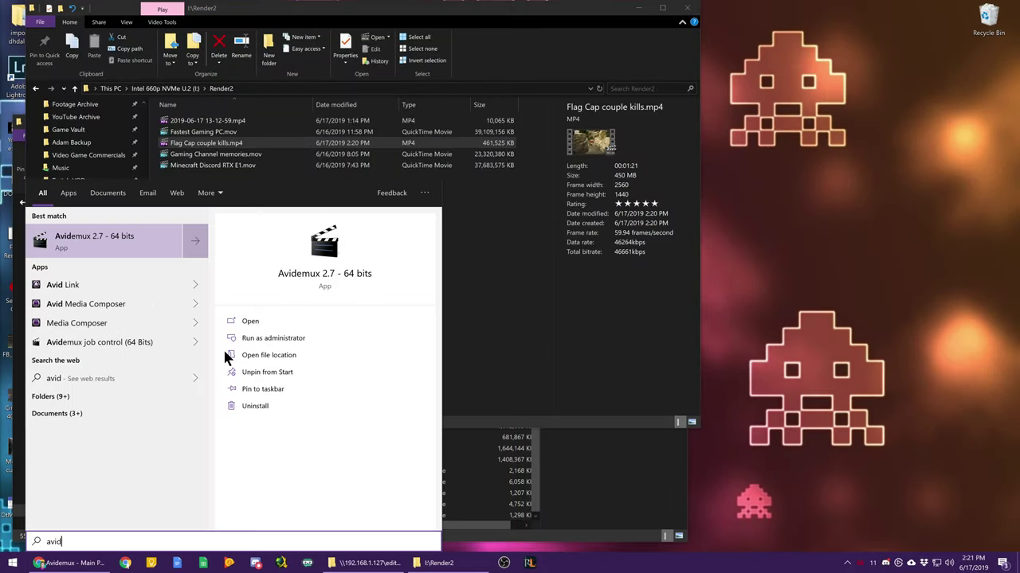
pyautogui.press('Return')
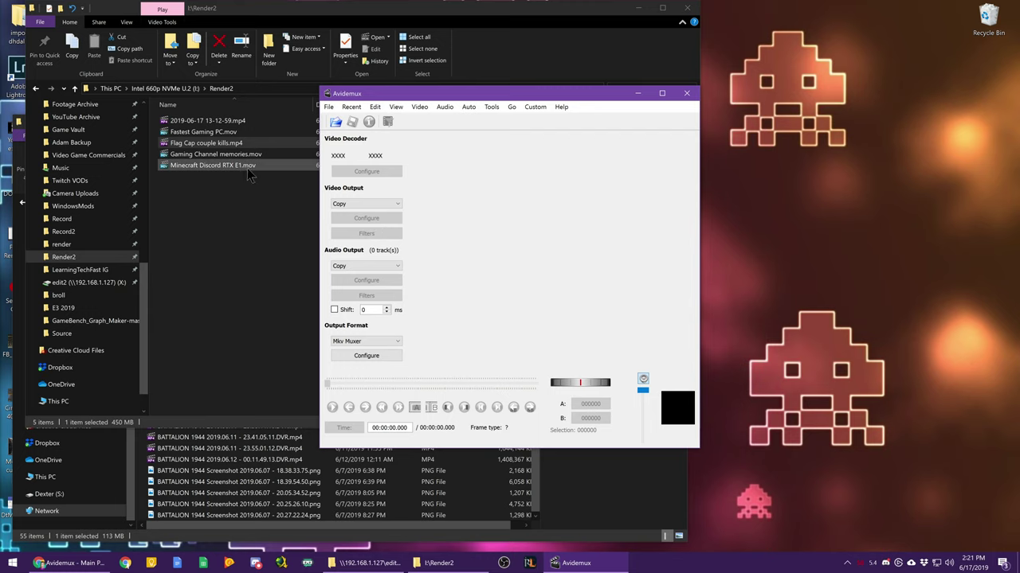
# Load Flag Cap couple kills.mp4 into Avidemux, showing its 00:01:21.078 duration.
pyautogui.moveTo(446, 96); pyautogui.dragTo(441, 145)
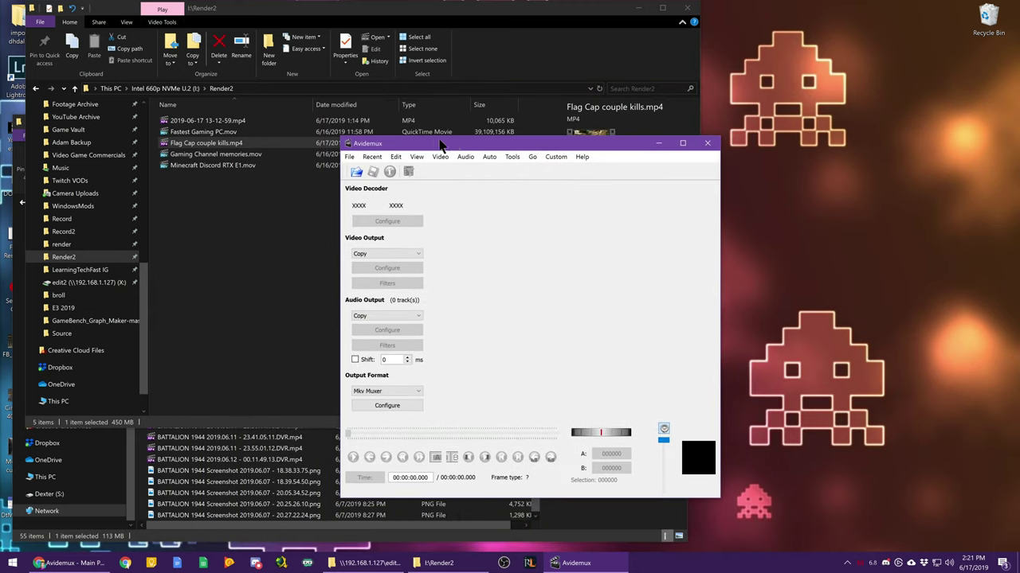
pyautogui.moveTo(230, 146); pyautogui.dragTo(587, 232)
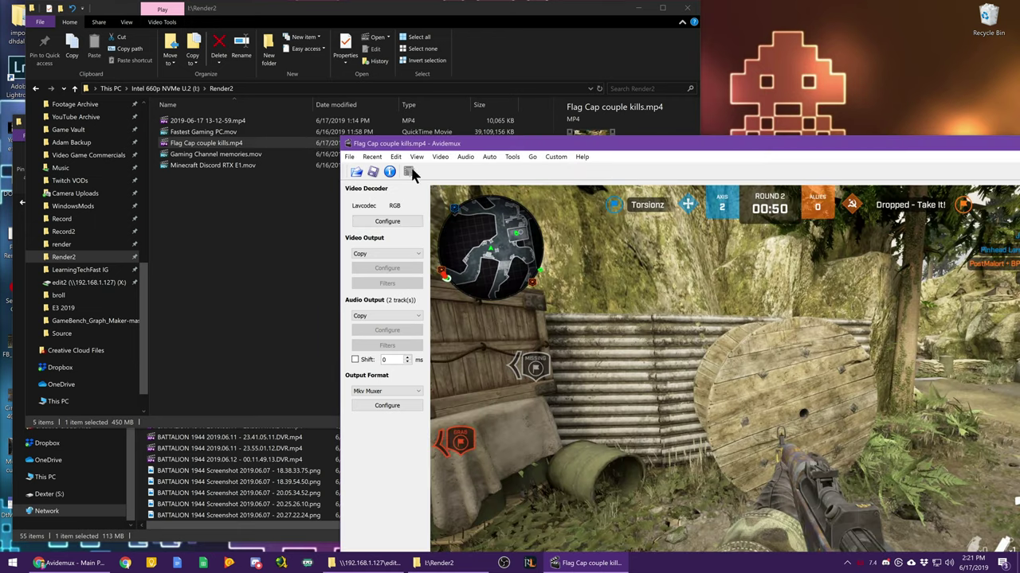
pyautogui.moveTo(621, 157); pyautogui.dragTo(415, 40)
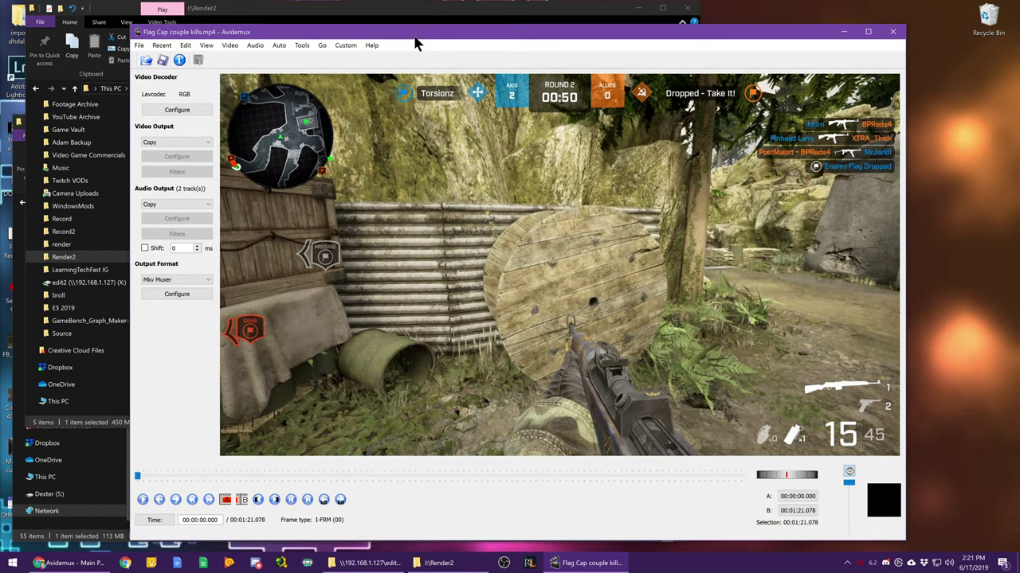
pyautogui.click(414, 23)
pyautogui.click(241, 114)
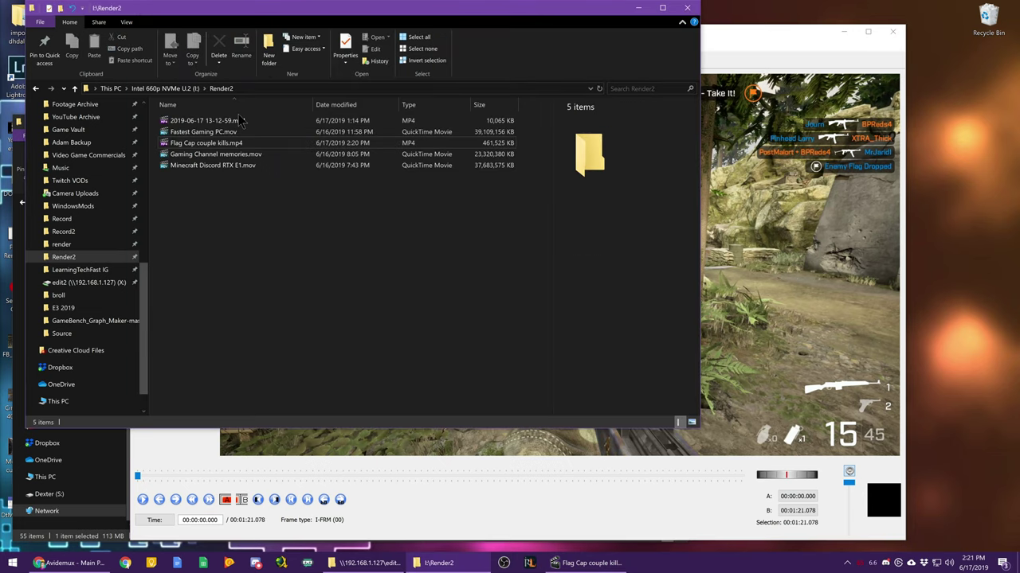
pyautogui.click(237, 121)
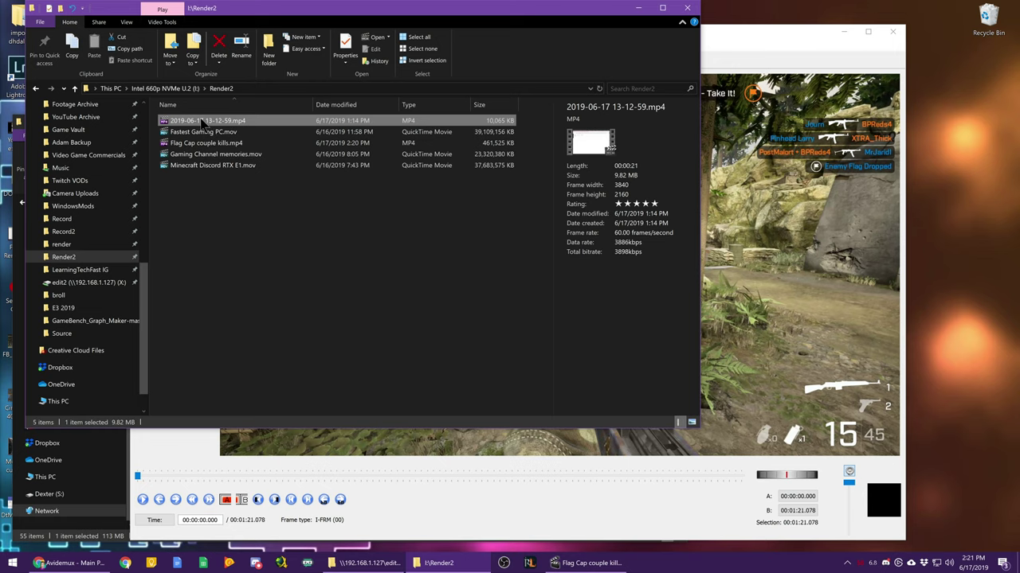
pyautogui.click(772, 60)
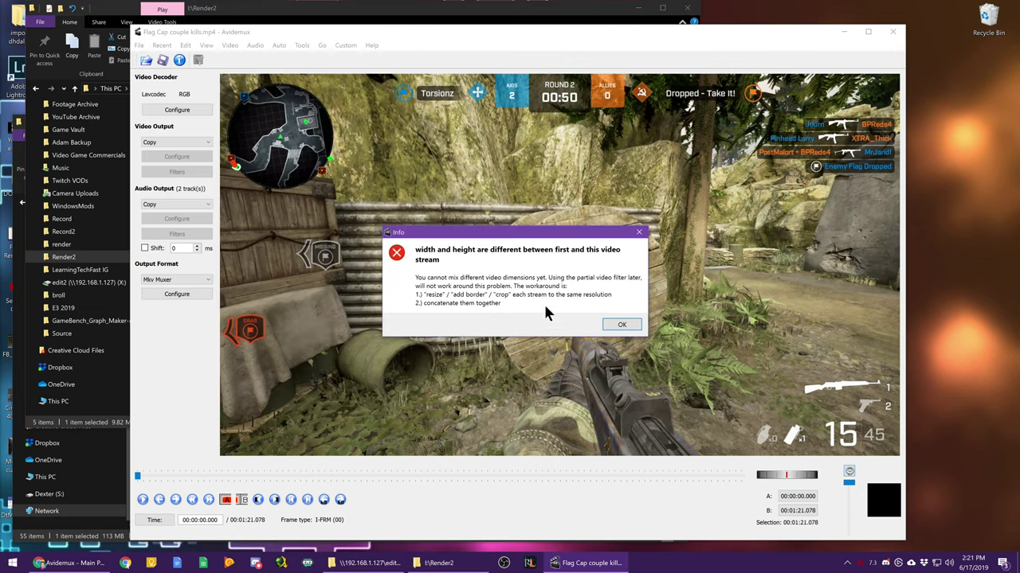
pyautogui.click(622, 325)
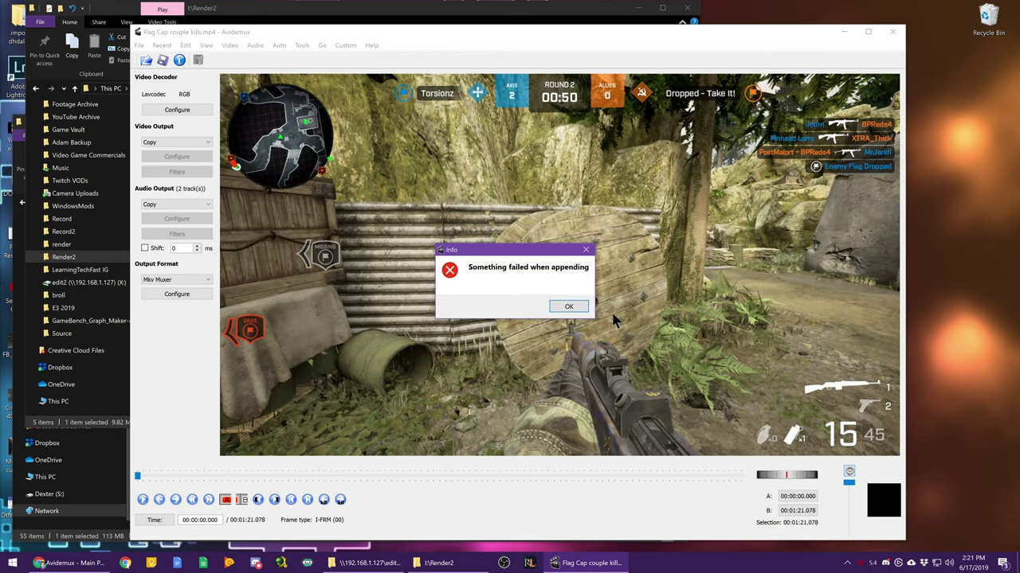
pyautogui.click(568, 307)
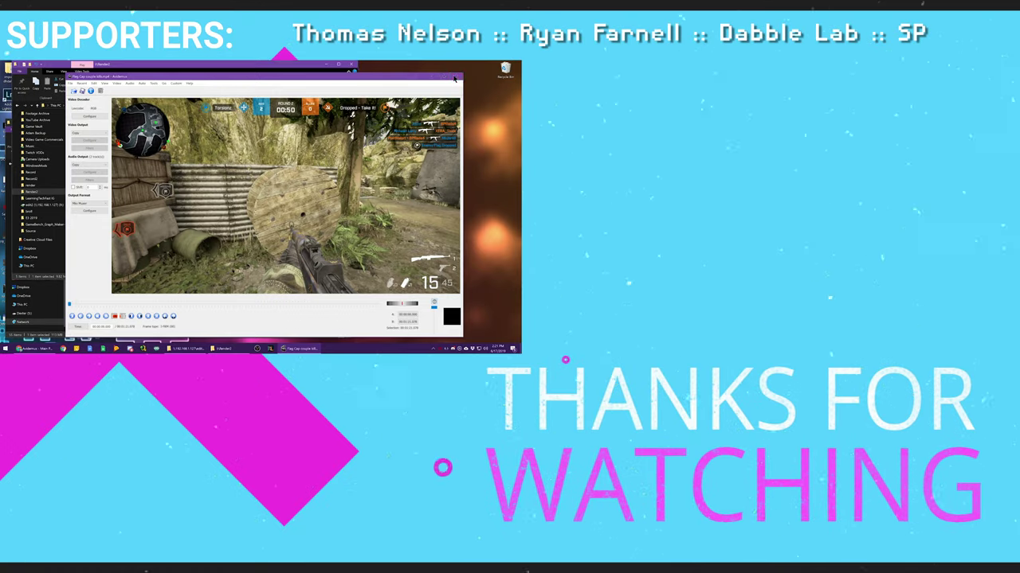
# Close the Avidemux window.
pyautogui.click(885, 35)
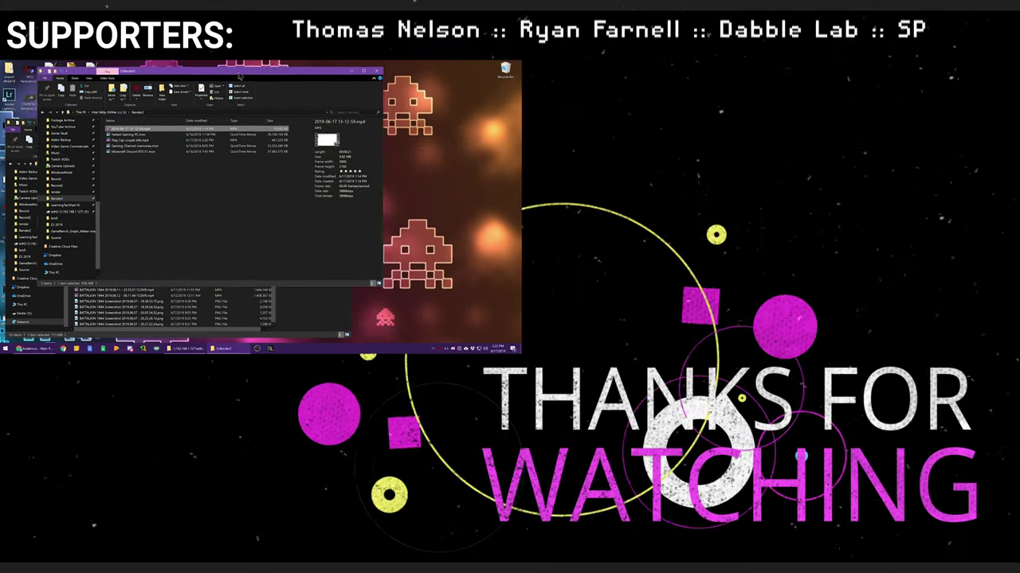